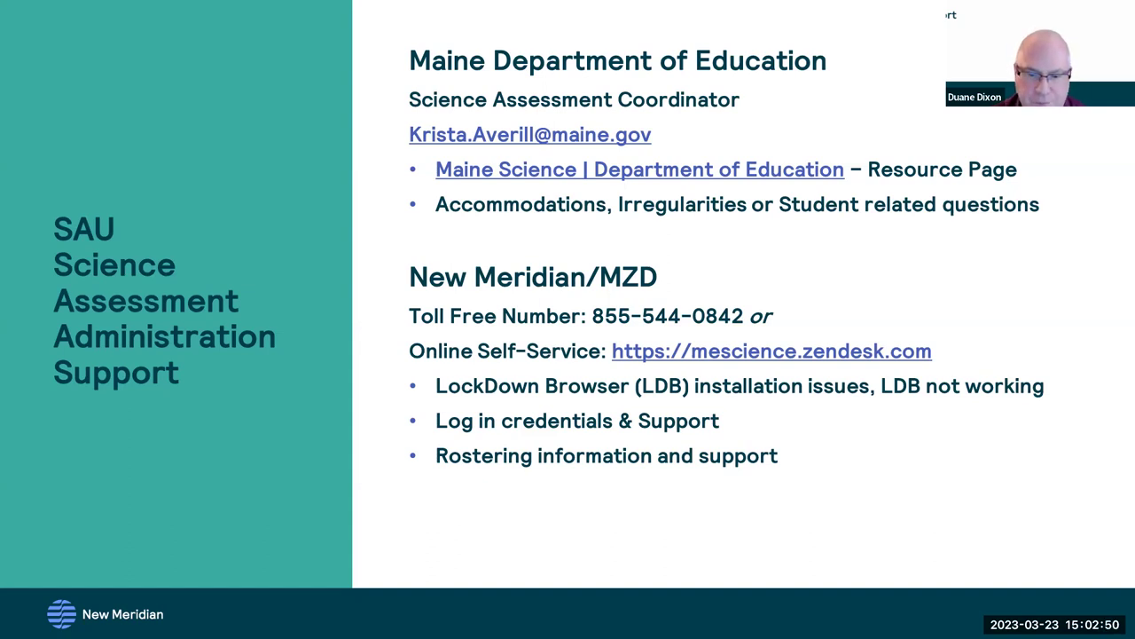
key("Right")
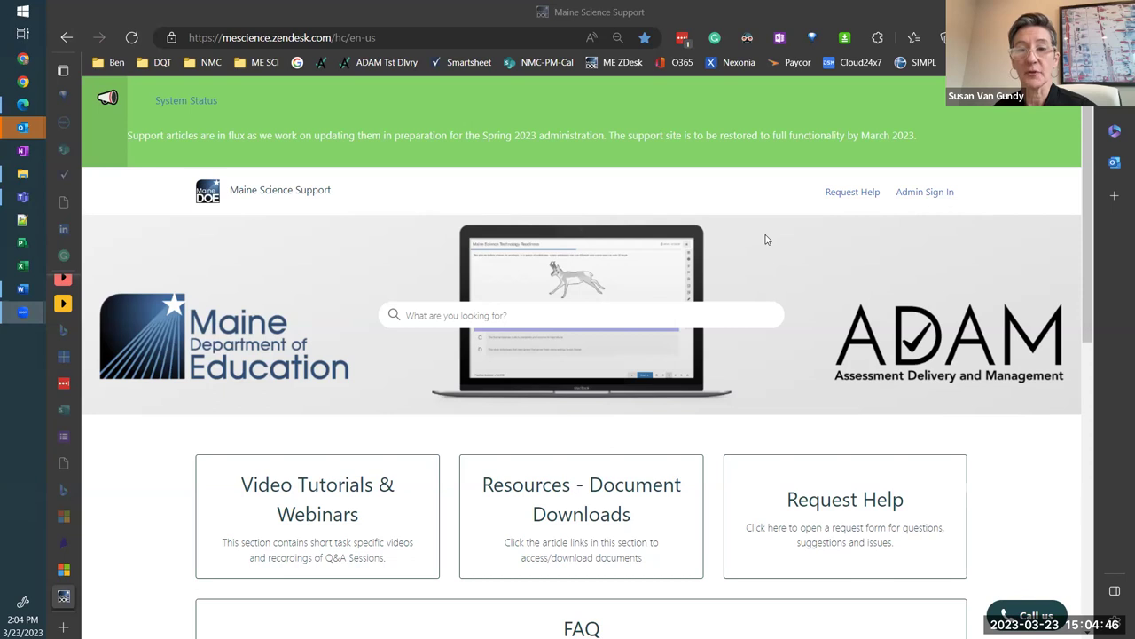
mouse_move(1094, 235)
left_mouse_down()
mouse_move(1088, 276)
mouse_move(1091, 223)
left_mouse_up()
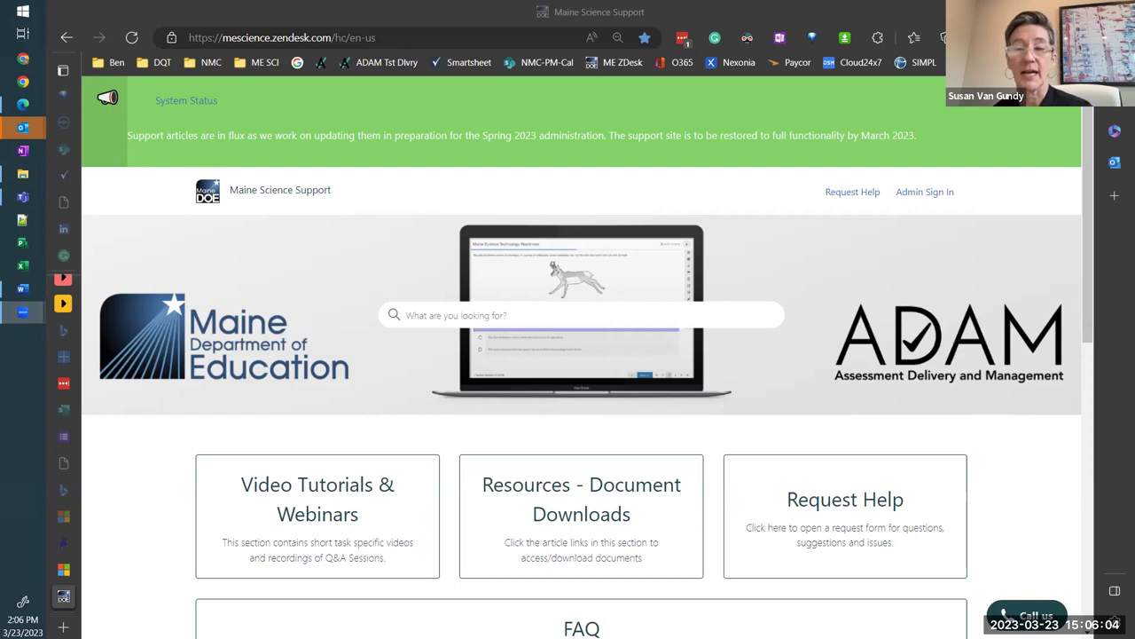
key("alt+Tab")
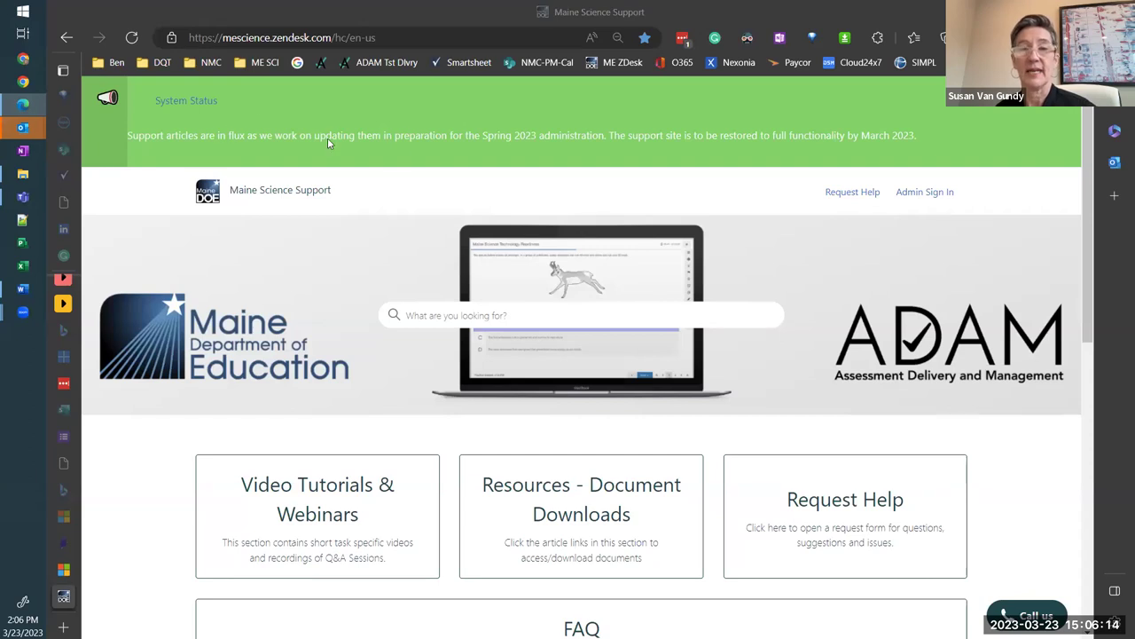
Highlight the Spring 2023 system status notice and the mescience.zendesk.com web address on the support home page
left_click_drag(924, 140, 121, 140)
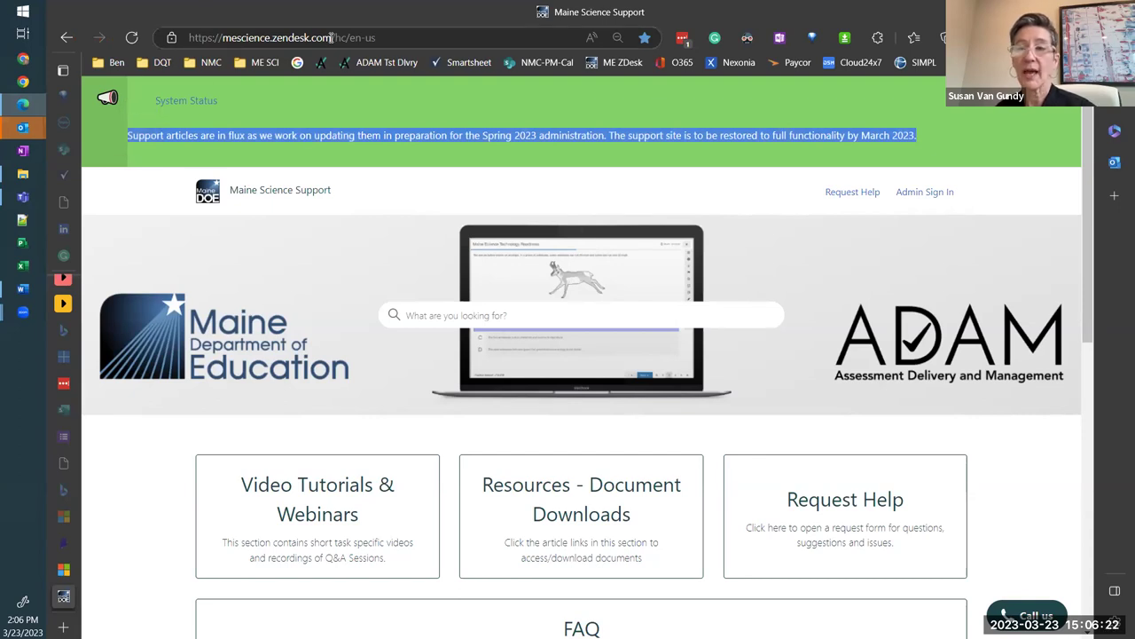
left_click_drag(335, 37, 143, 39)
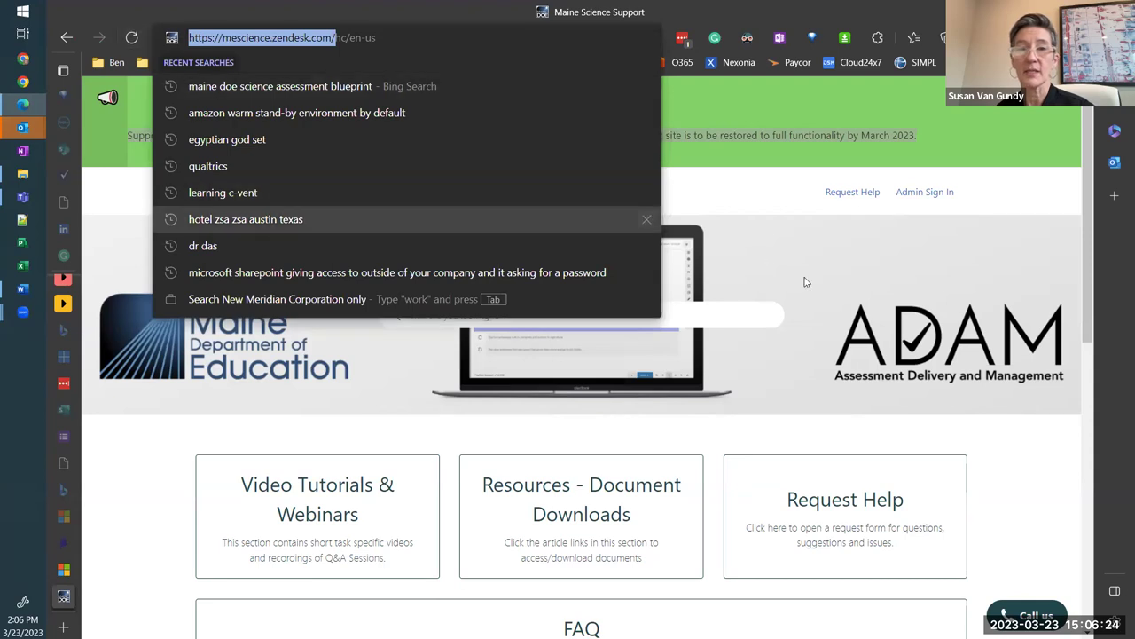
left_click(785, 196)
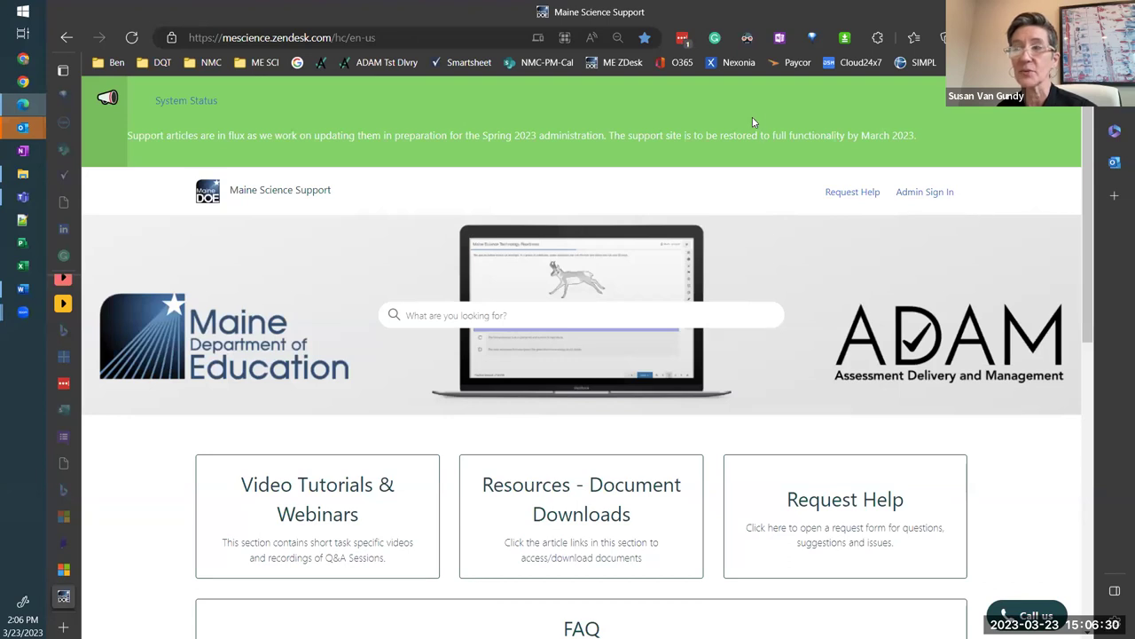
left_click(700, 92)
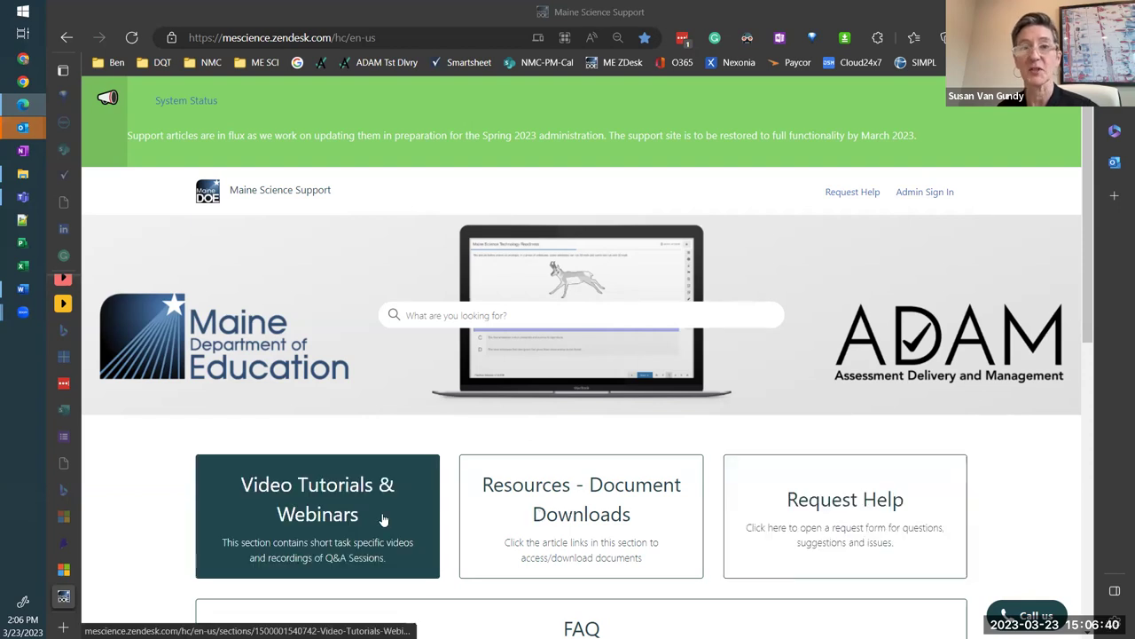
Open the Device, System, and Lockdown Browser Installation Guide article from the Resources - Document Downloads section
left_click_drag(1089, 330, 1089, 369)
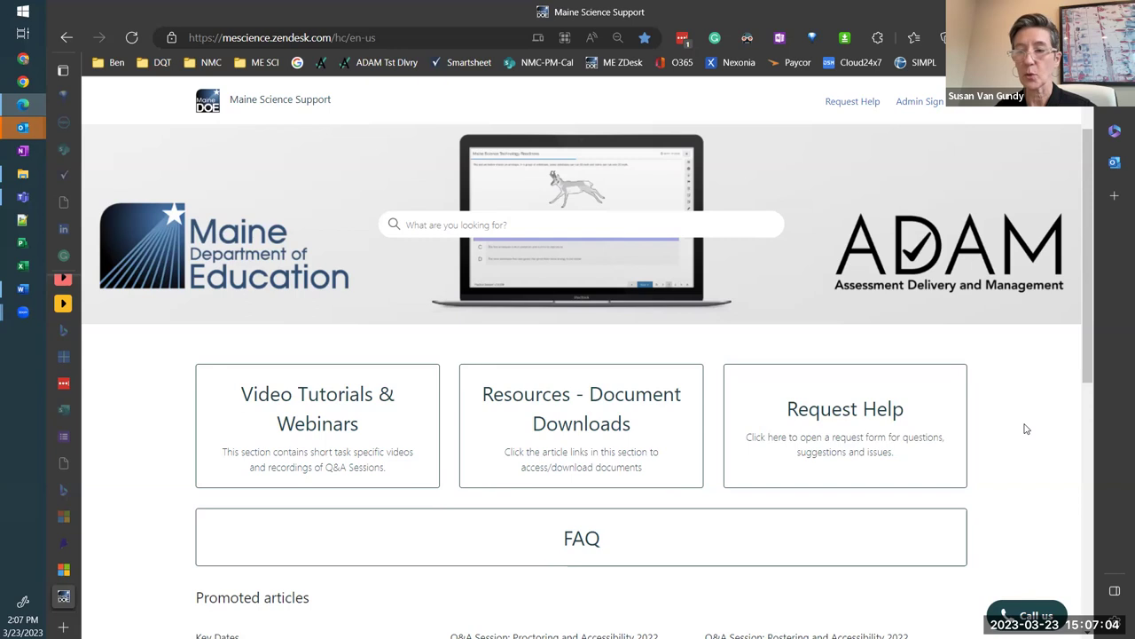
scroll(1026, 429, "down", 1)
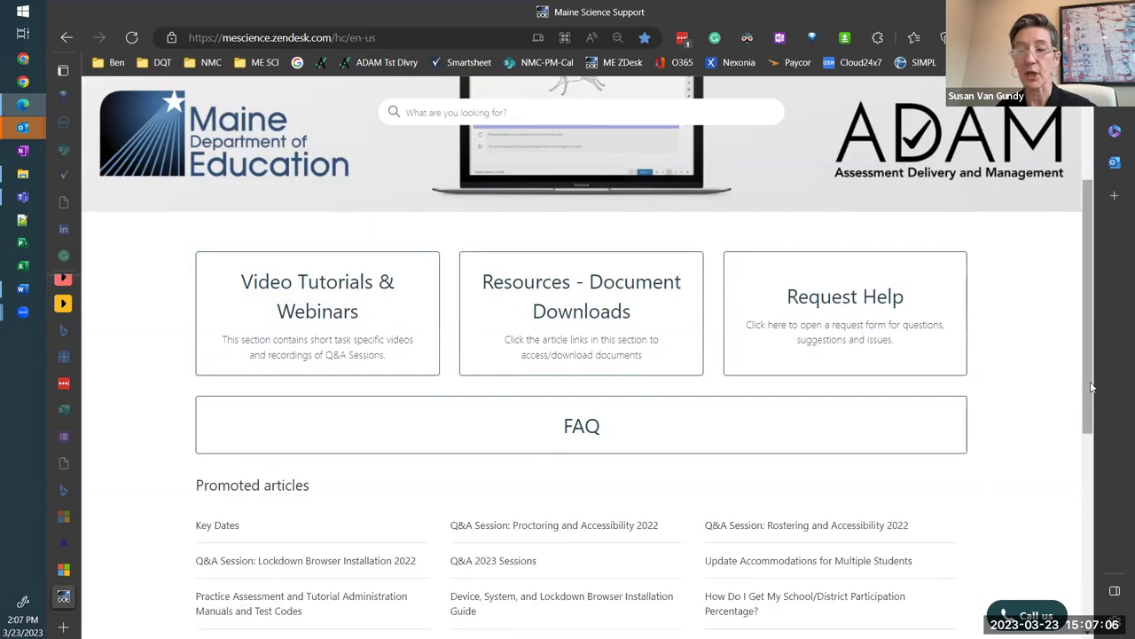
left_click_drag(1092, 388, 1091, 390)
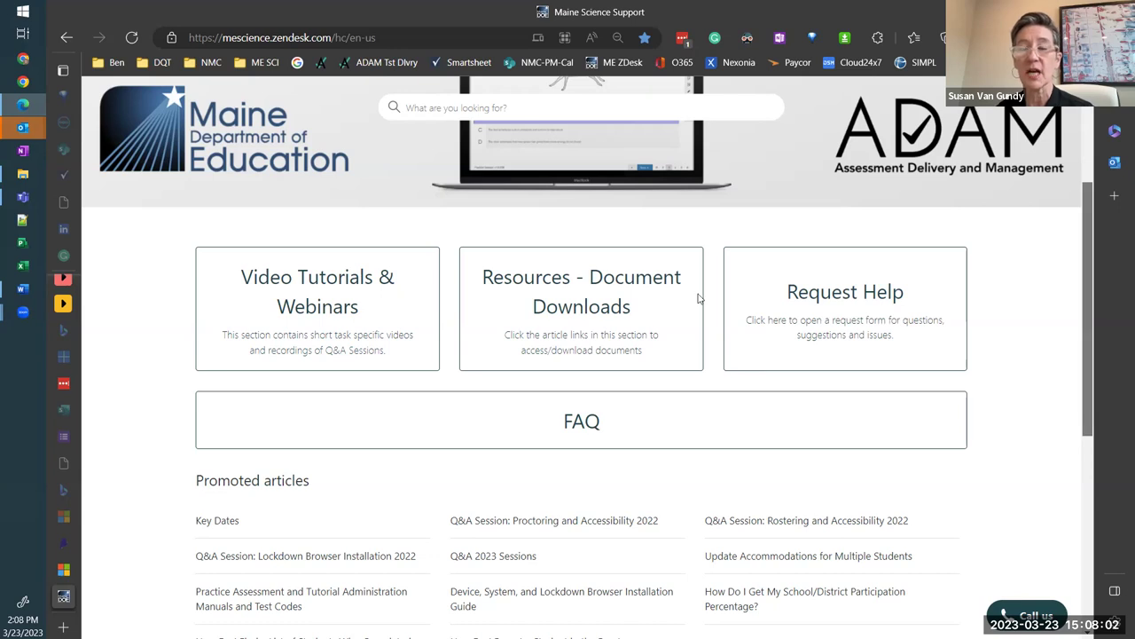
scroll(587, 374, "up", 1)
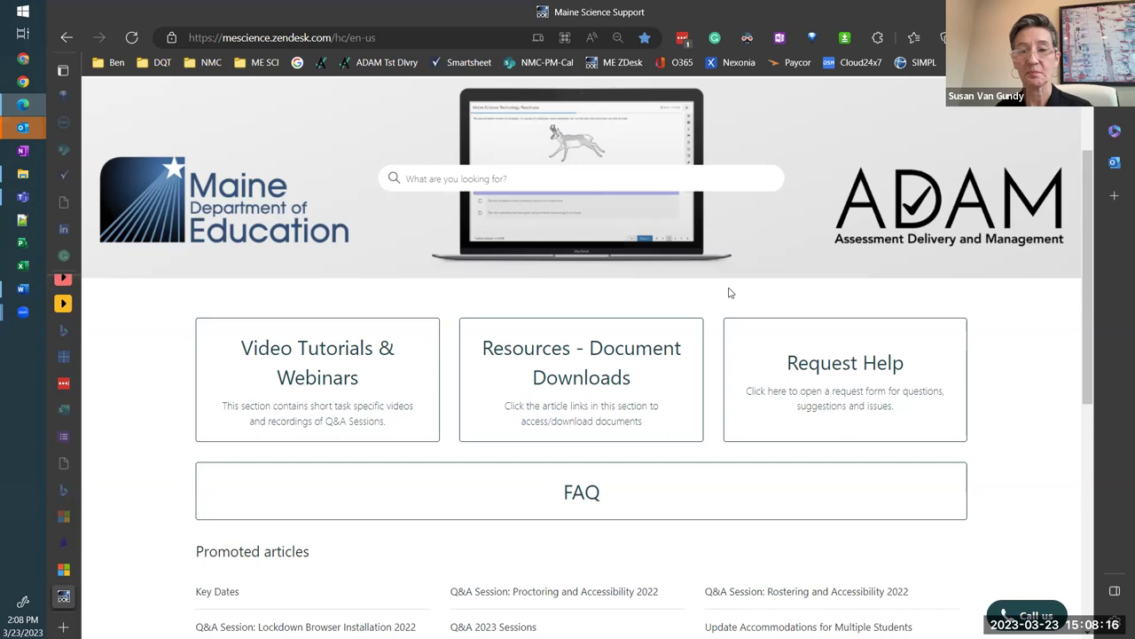
left_click(664, 373)
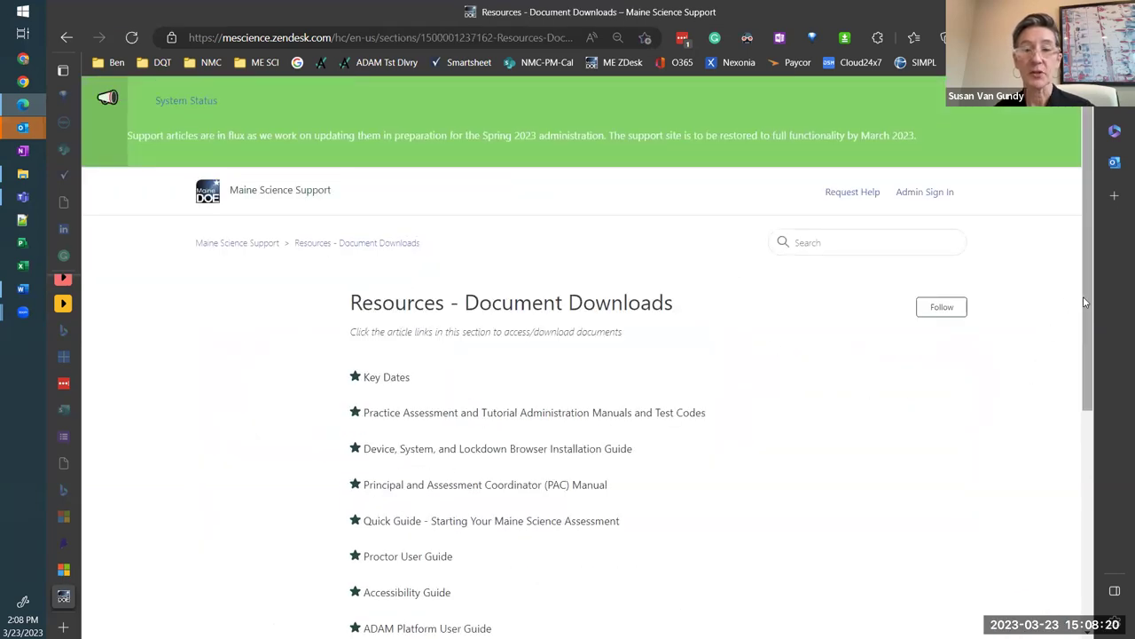
left_click_drag(1090, 310, 1077, 432)
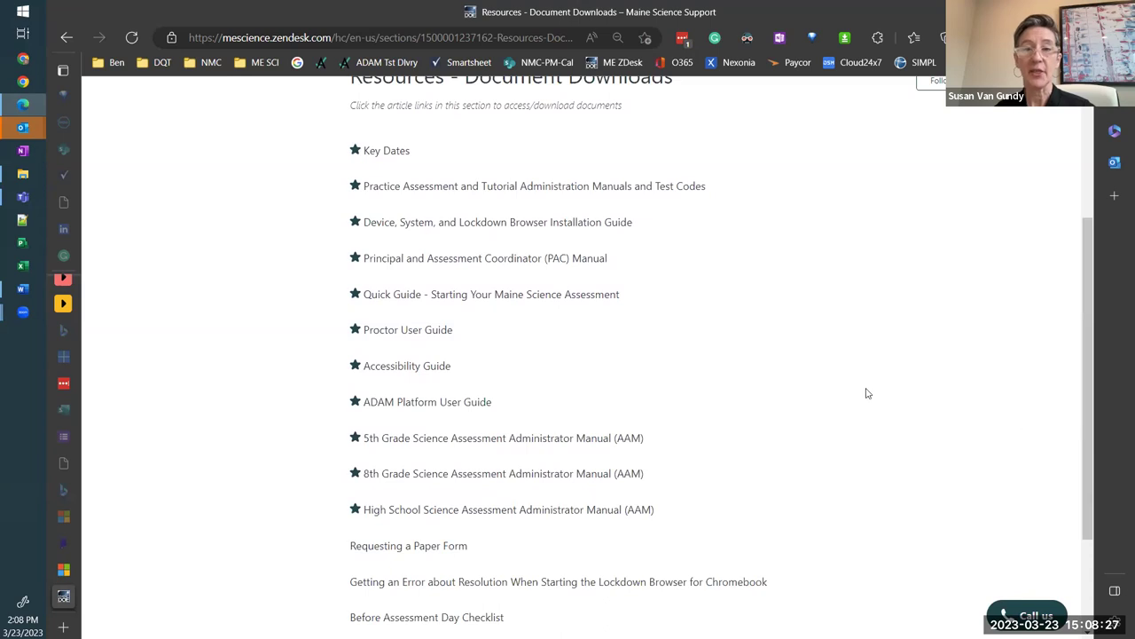
left_click(571, 224)
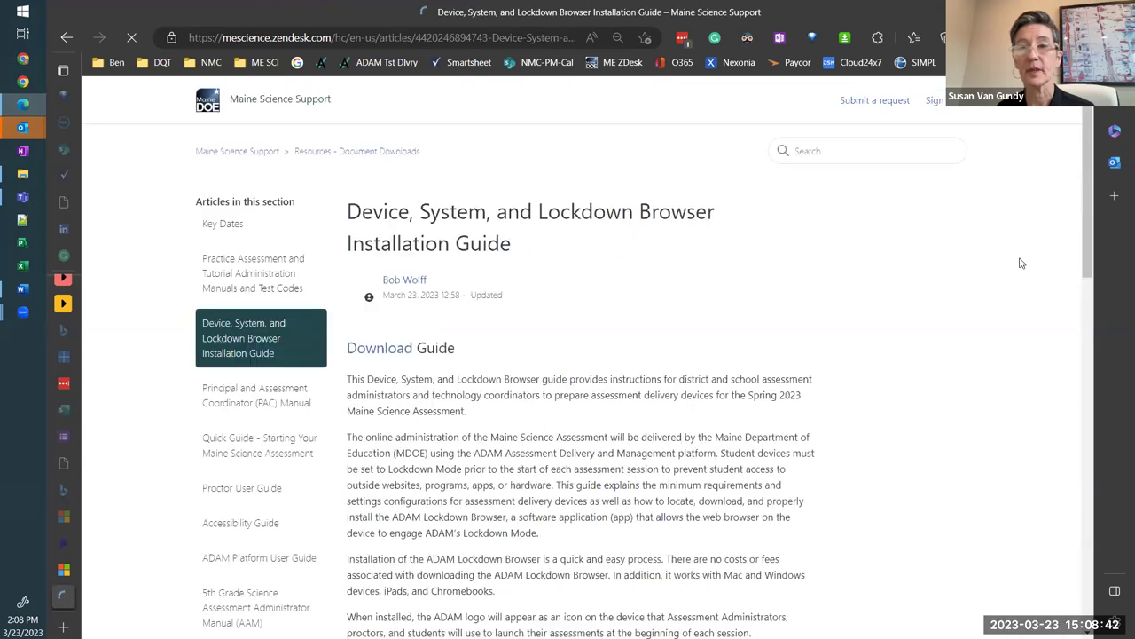
Open the installation guide PDF from the article's download link and view its table of contents
left_click_drag(1086, 213, 1092, 273)
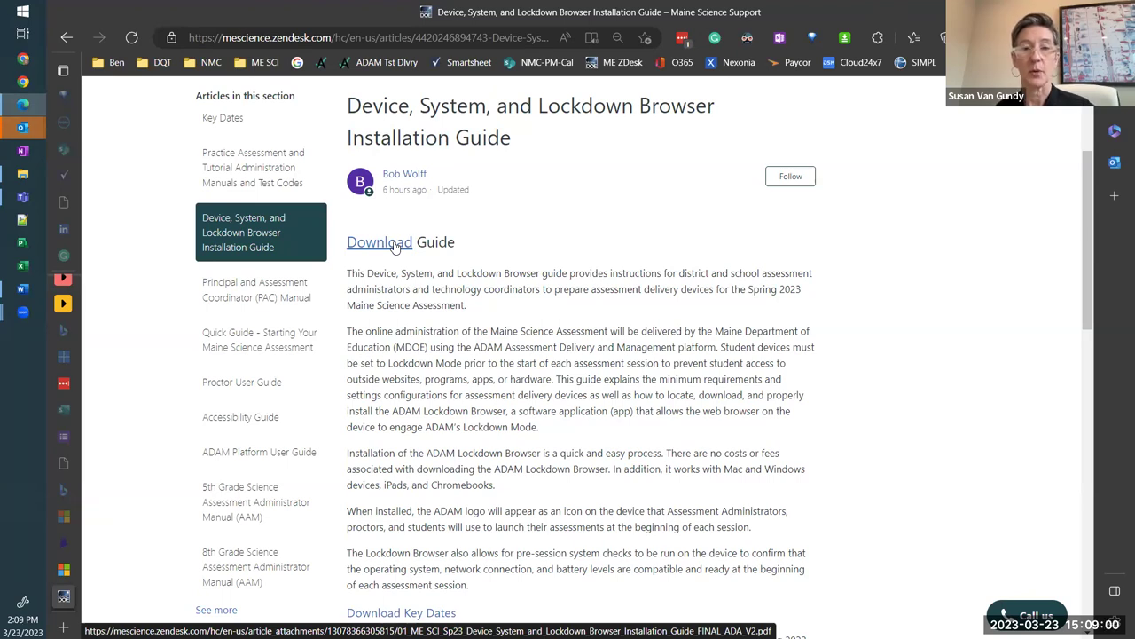
left_click(396, 243)
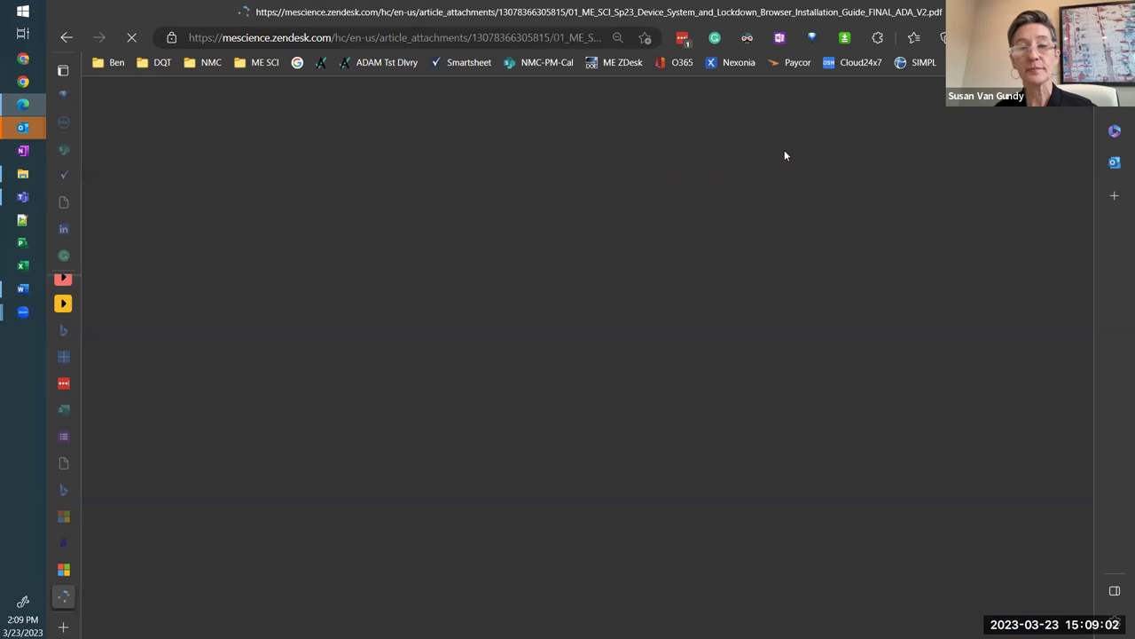
key("ctrl+plus")
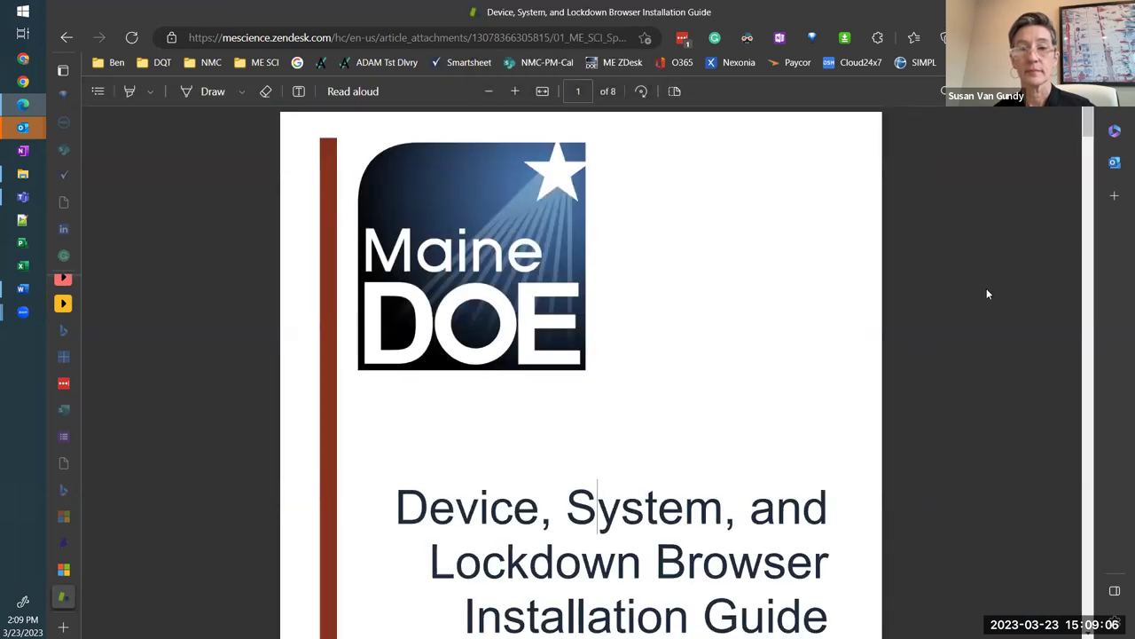
scroll(986, 289, "down", 4)
scroll(988, 294, "down", 1)
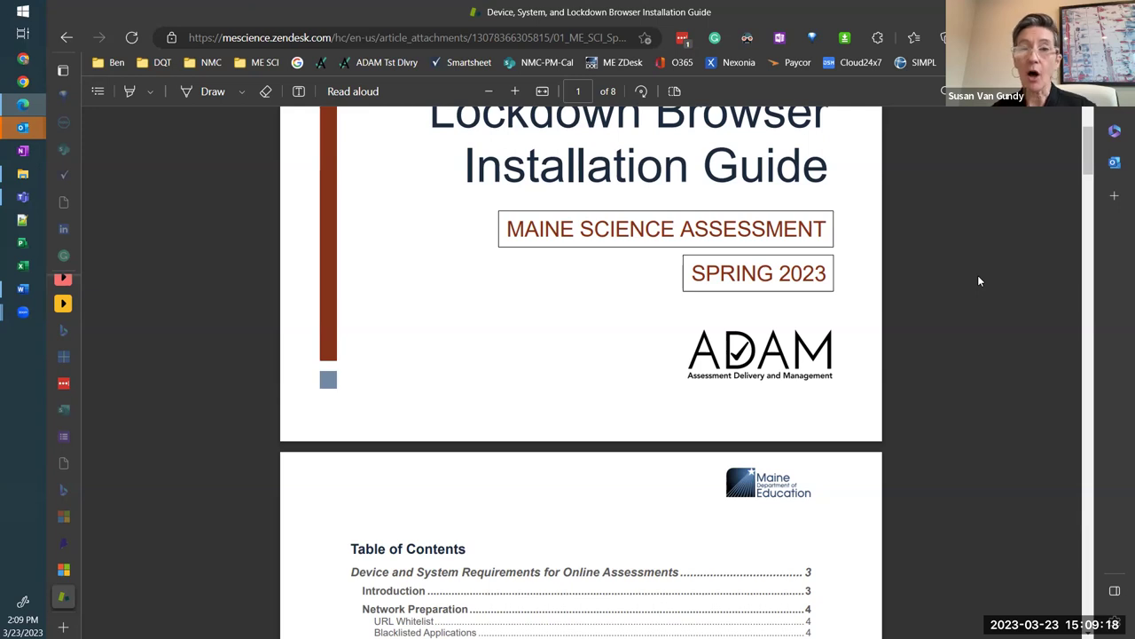
scroll(979, 282, "down", 4)
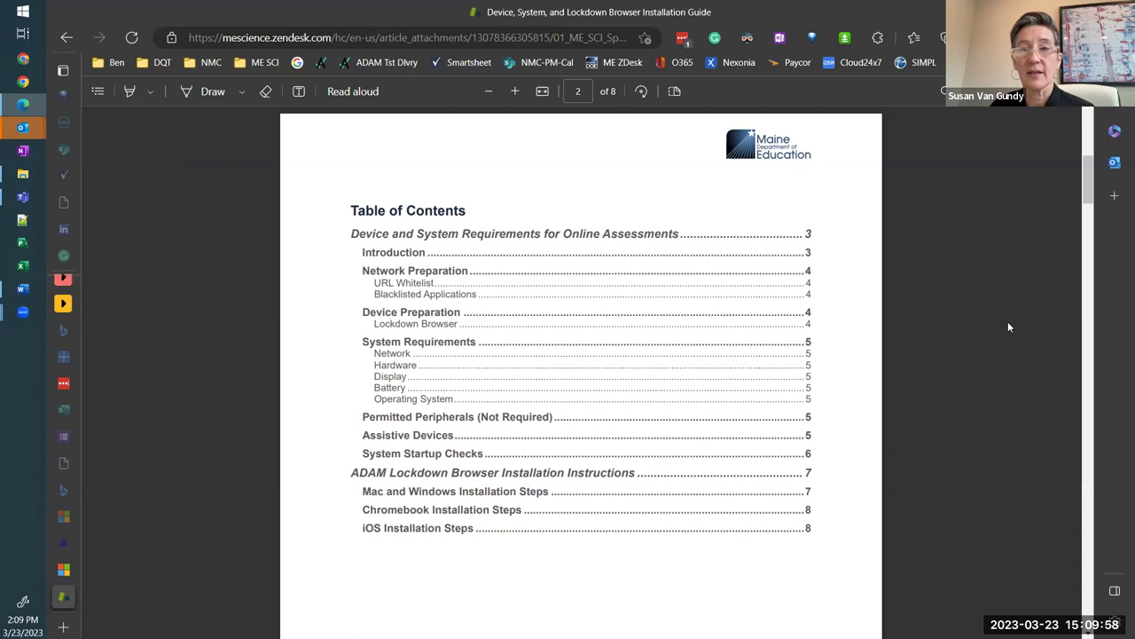
Return to the article, open the guide PDF in a separate tab and show its table of contents
left_click(67, 39)
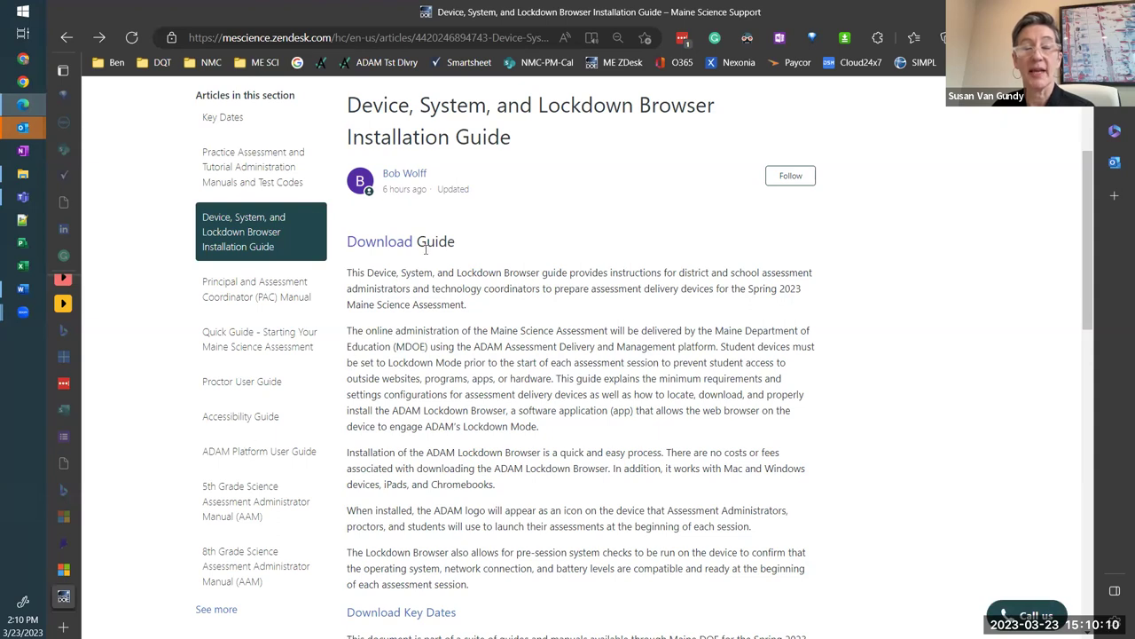
right_click(388, 241)
left_click(409, 247)
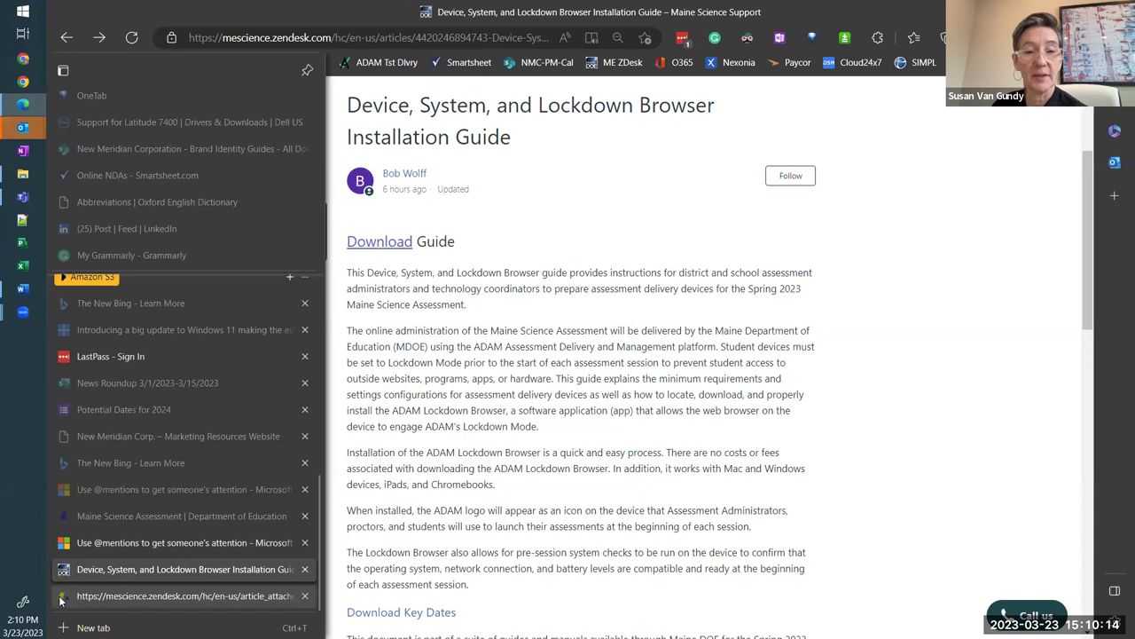
left_click(62, 600)
scroll(674, 342, "down", 8)
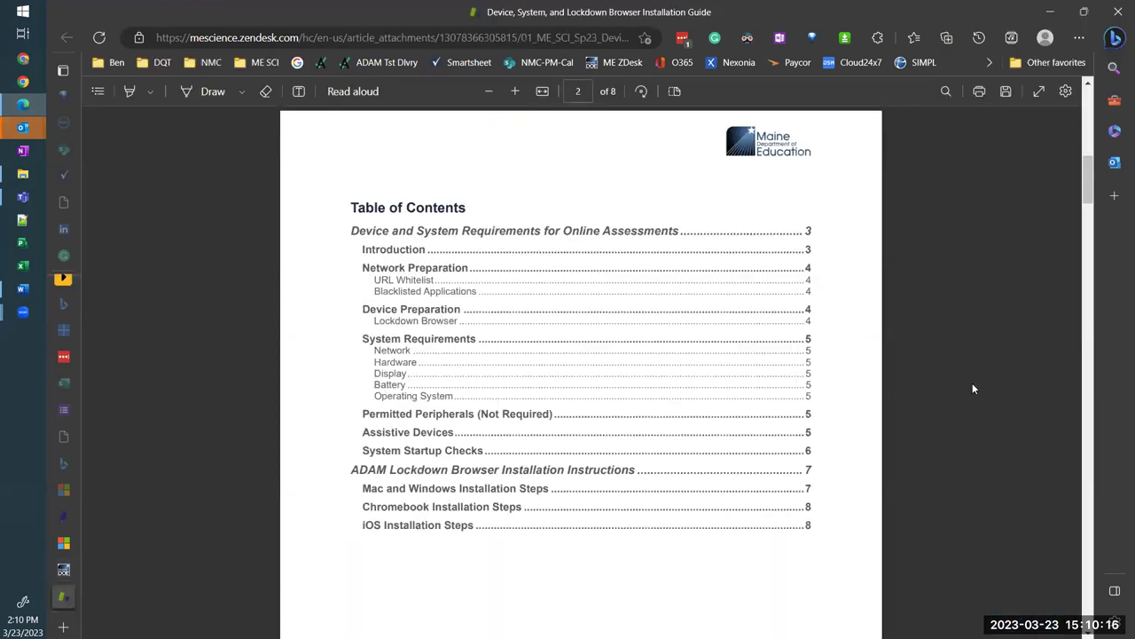
Go back to the article tab, return to the Maine Science Support home page and open the FAQ section
left_click(64, 572)
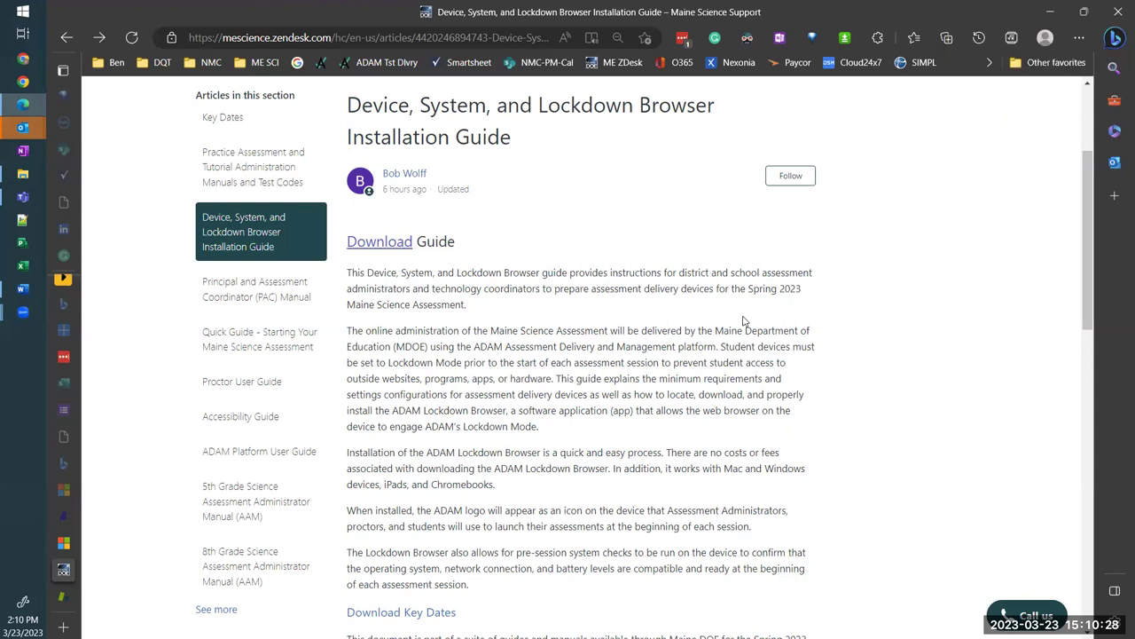
scroll(744, 321, "up", 2)
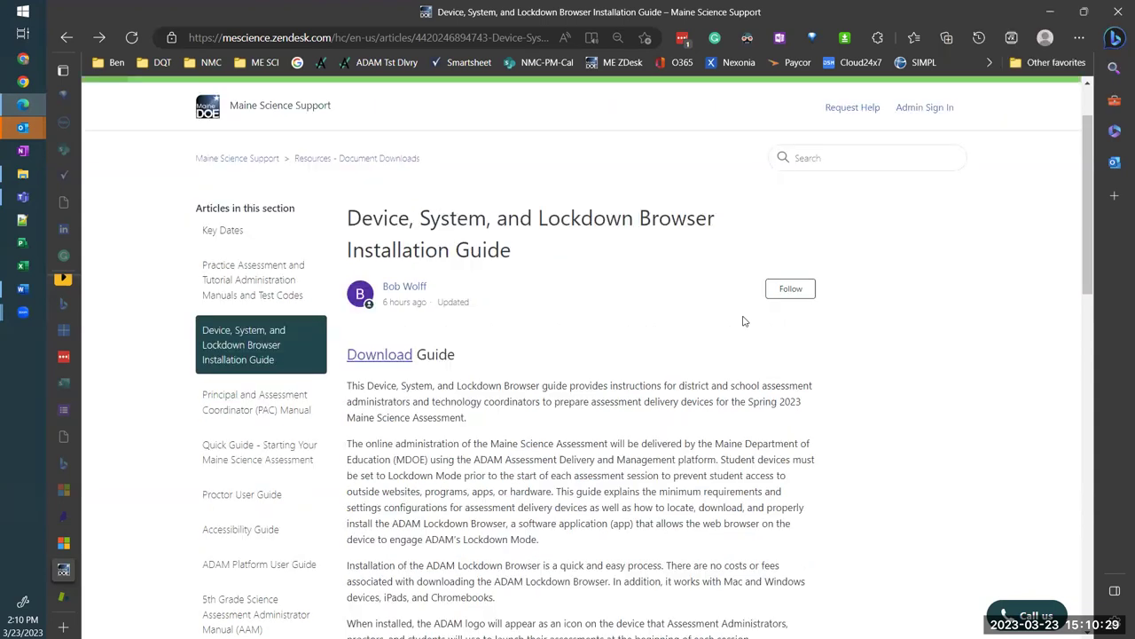
left_click(254, 160)
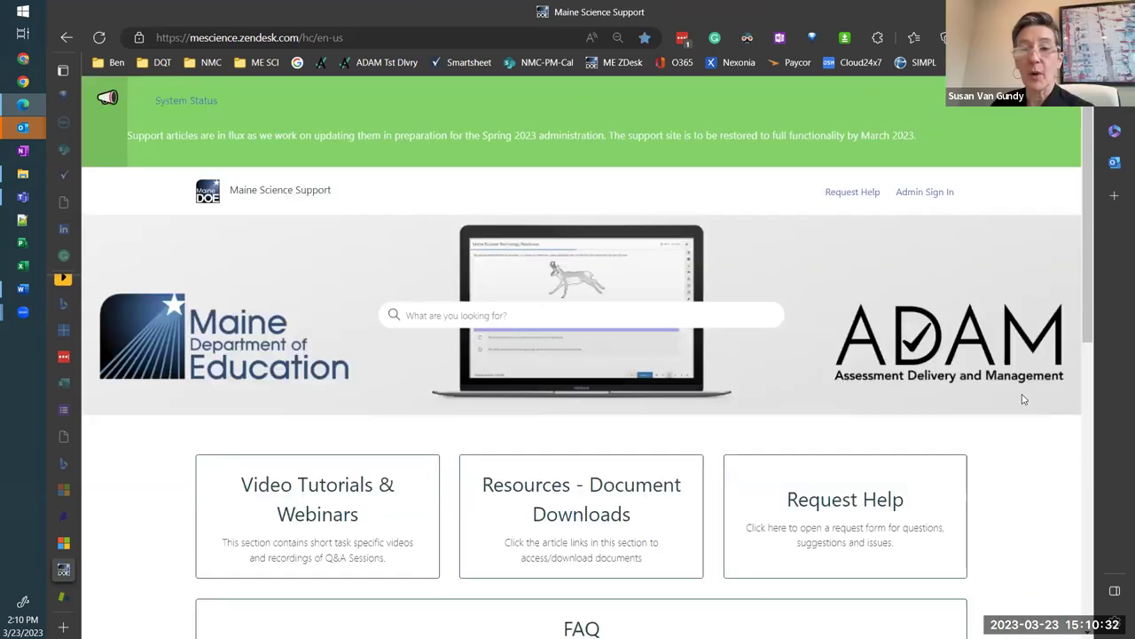
scroll(1093, 371, "down", 2)
scroll(1094, 370, "down", 1)
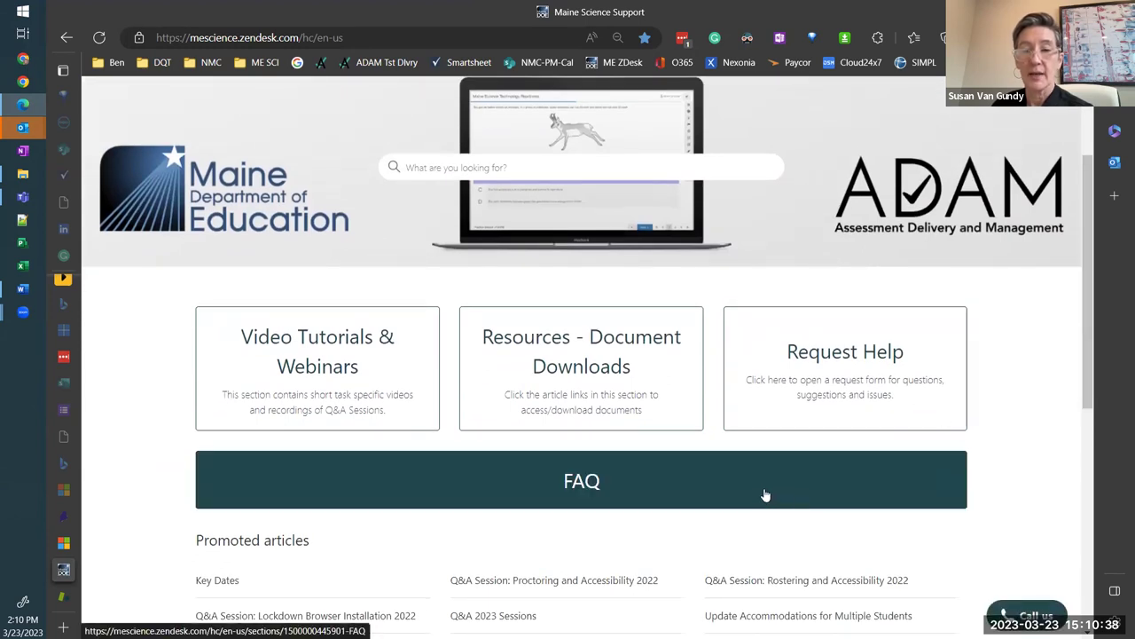
left_click(766, 495)
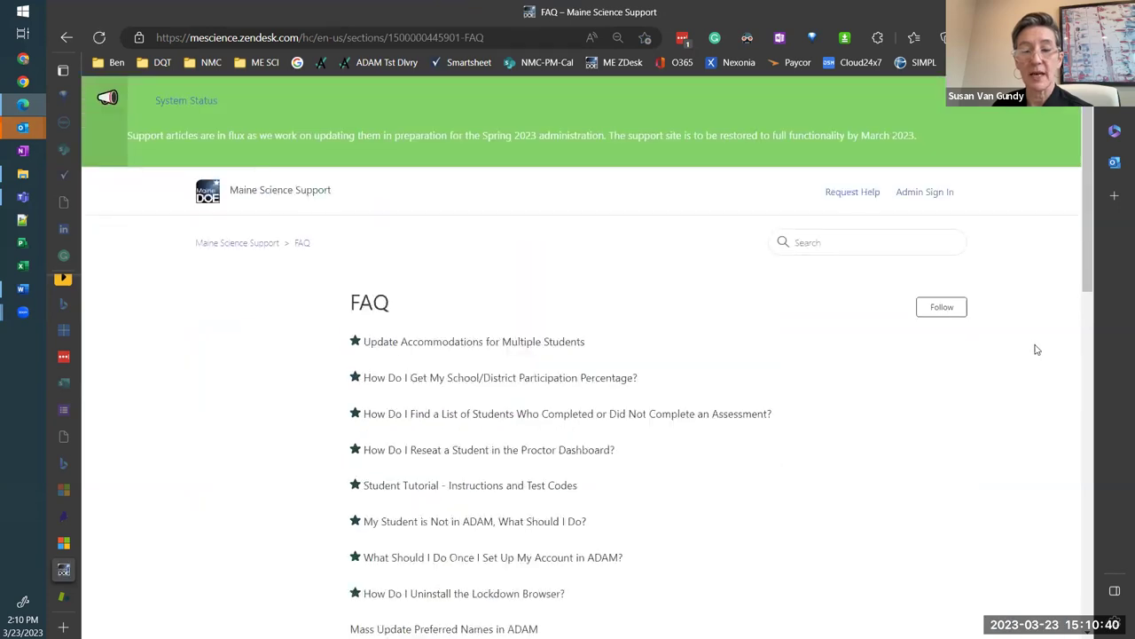
Look through the FAQ article list and search the page for "network"
scroll(1034, 350, "down", 1)
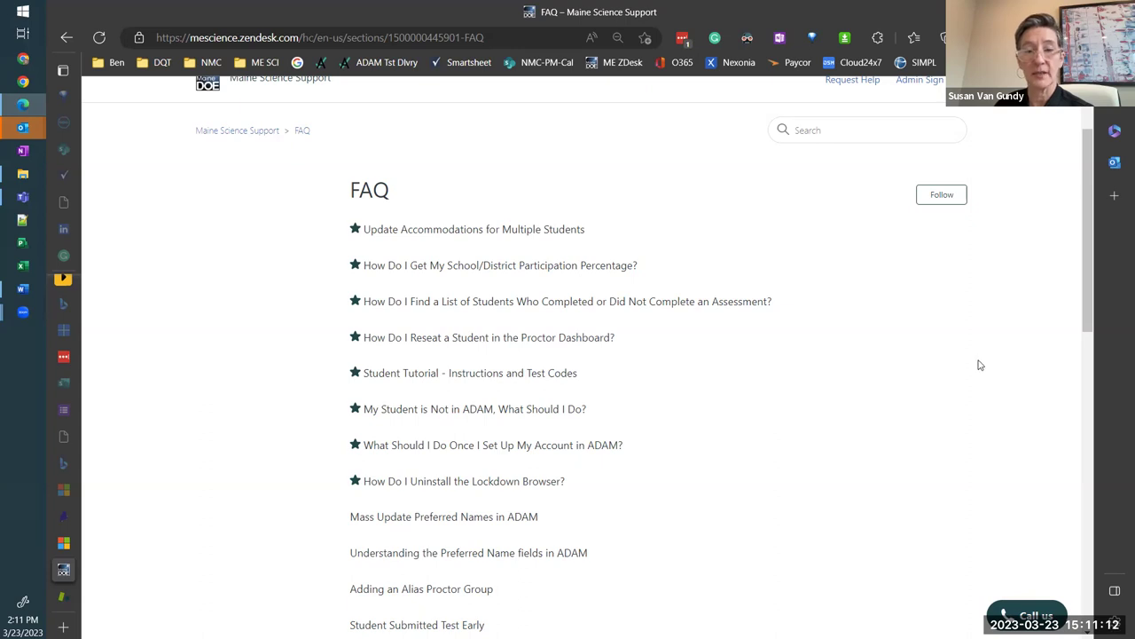
scroll(980, 363, "down", 4)
scroll(979, 366, "down", 1)
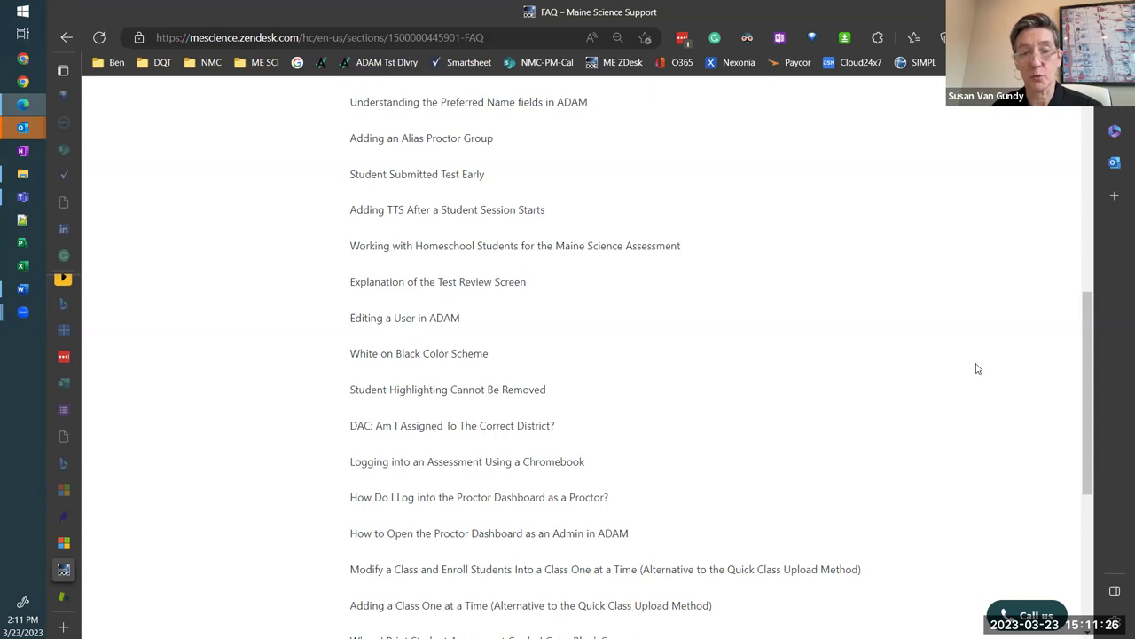
key("ctrl+f")
type("network")
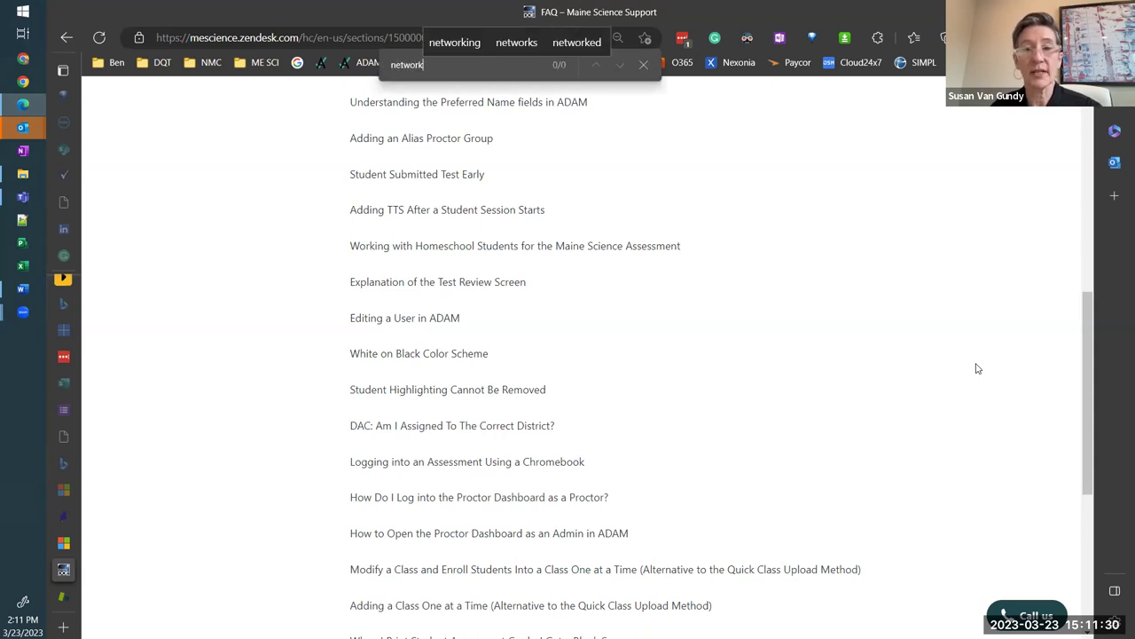
left_click(643, 68)
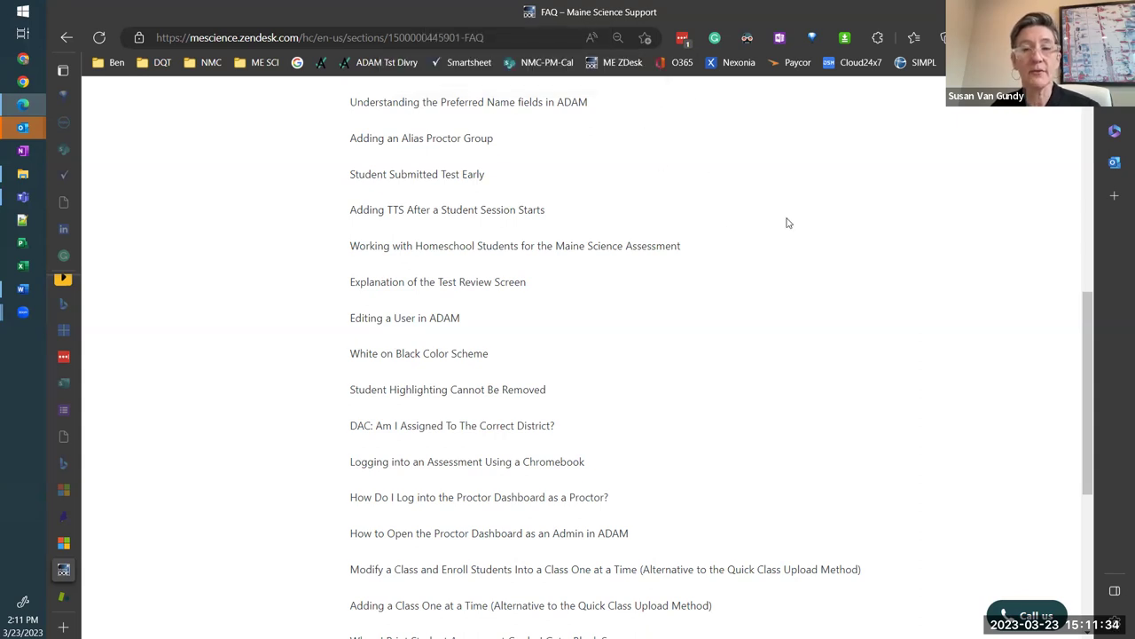
Return to the support home page and search the support site for "lockdown"
key("alt+Left")
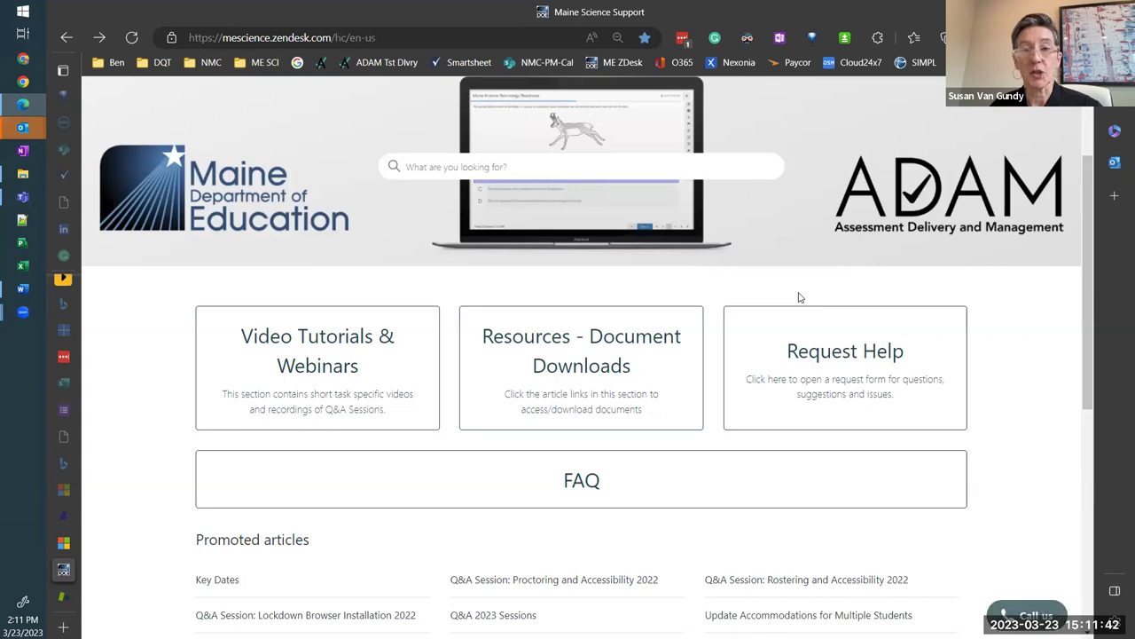
left_click(712, 164)
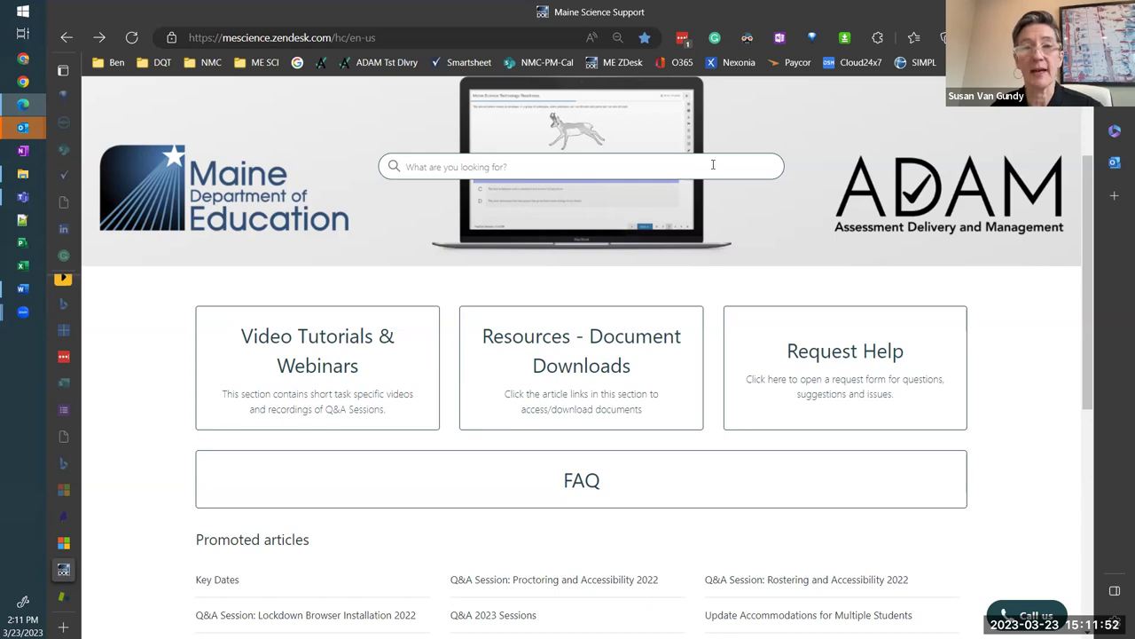
type("lockdown")
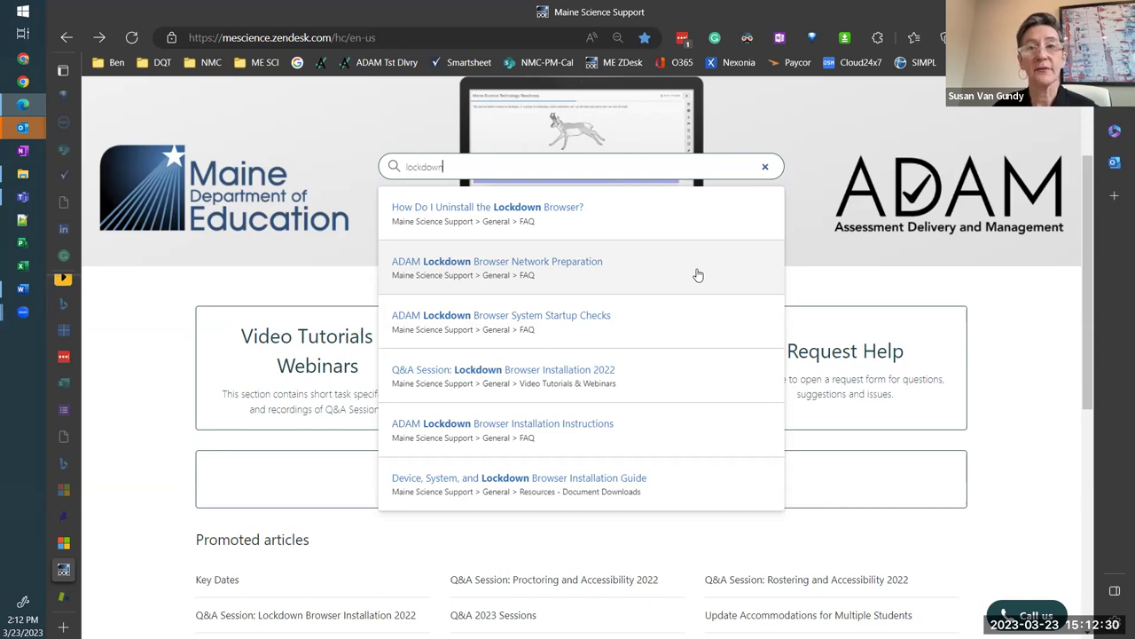
Return to the installation guide PDF and read from the Introduction through Network Preparation to the Device Preparation section
left_click(71, 599)
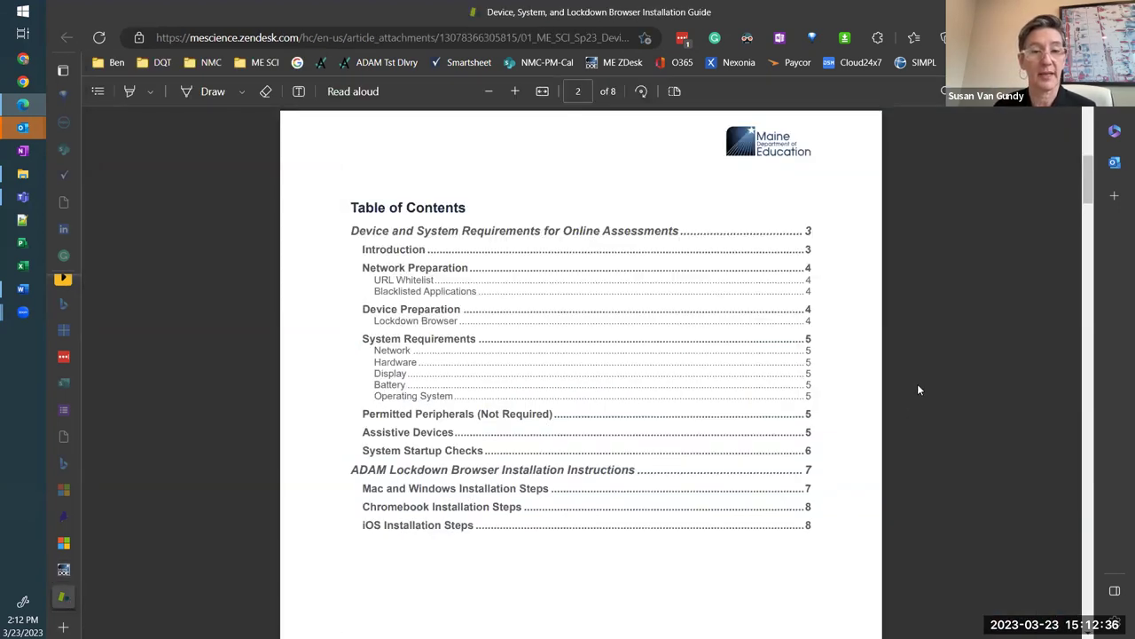
scroll(919, 375, "down", 5)
scroll(918, 377, "down", 4)
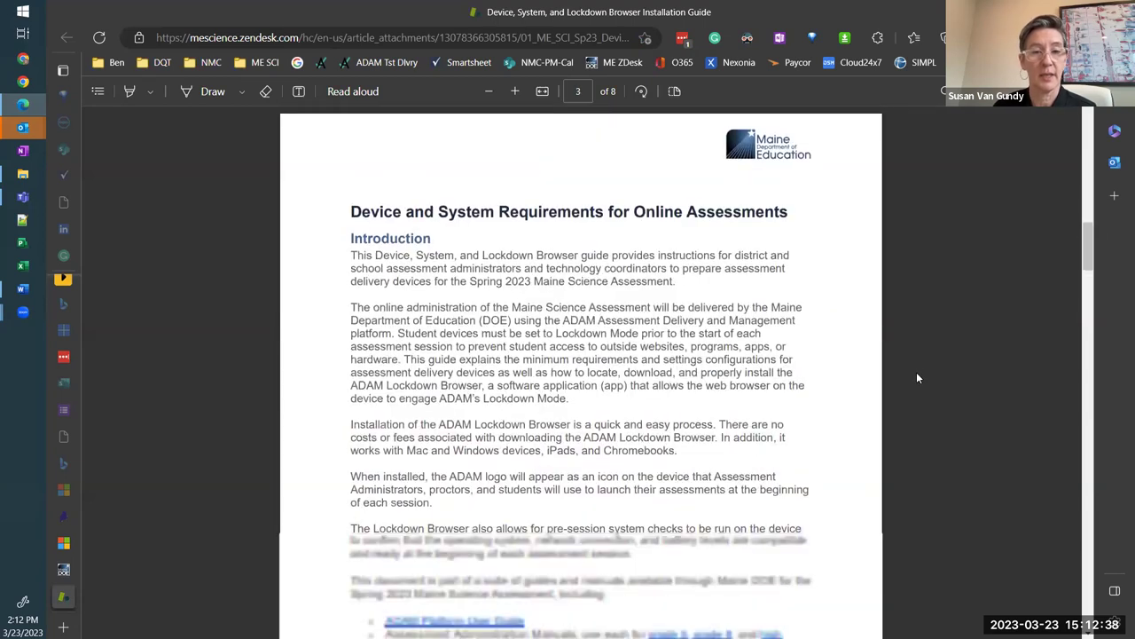
scroll(917, 377, "down", 2)
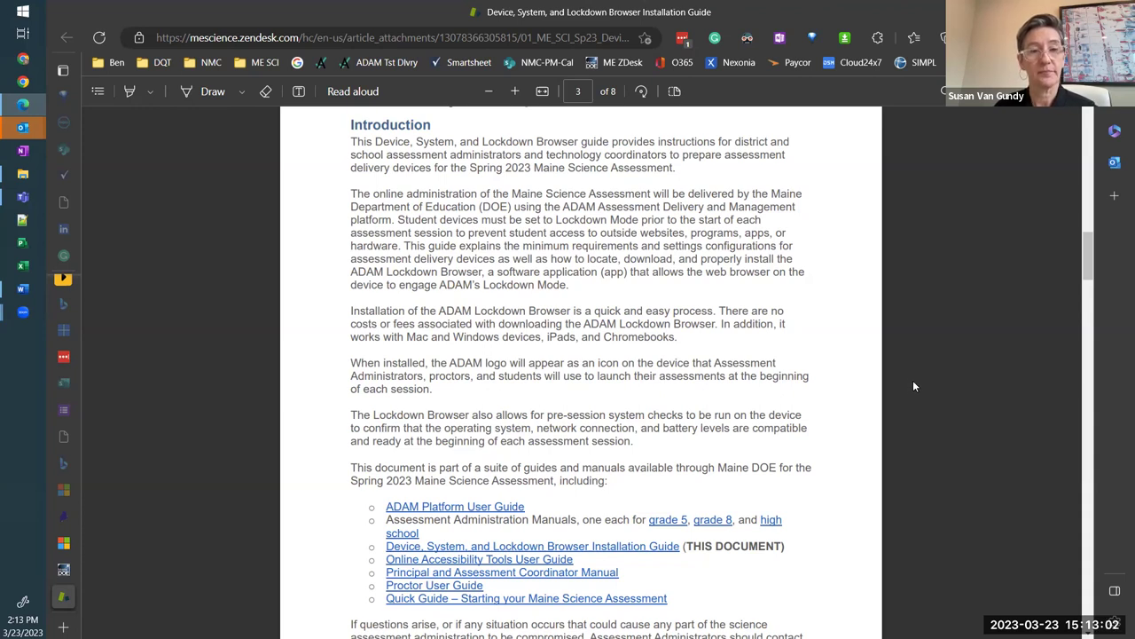
scroll(913, 380, "down", 8)
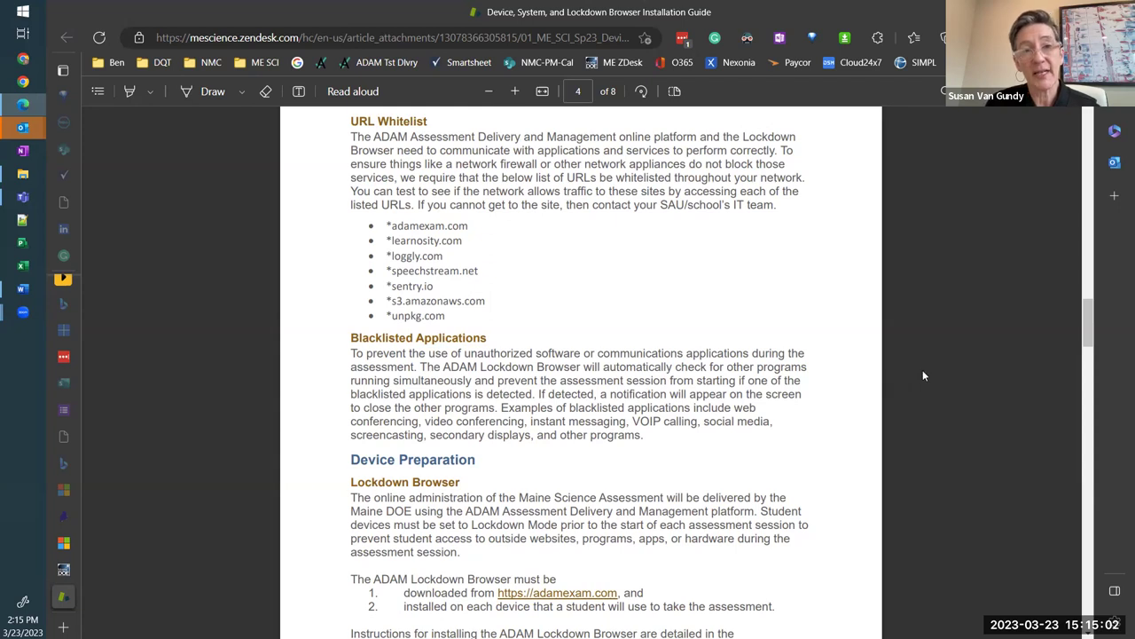
scroll(935, 373, "down", 2)
scroll(936, 373, "down", 4)
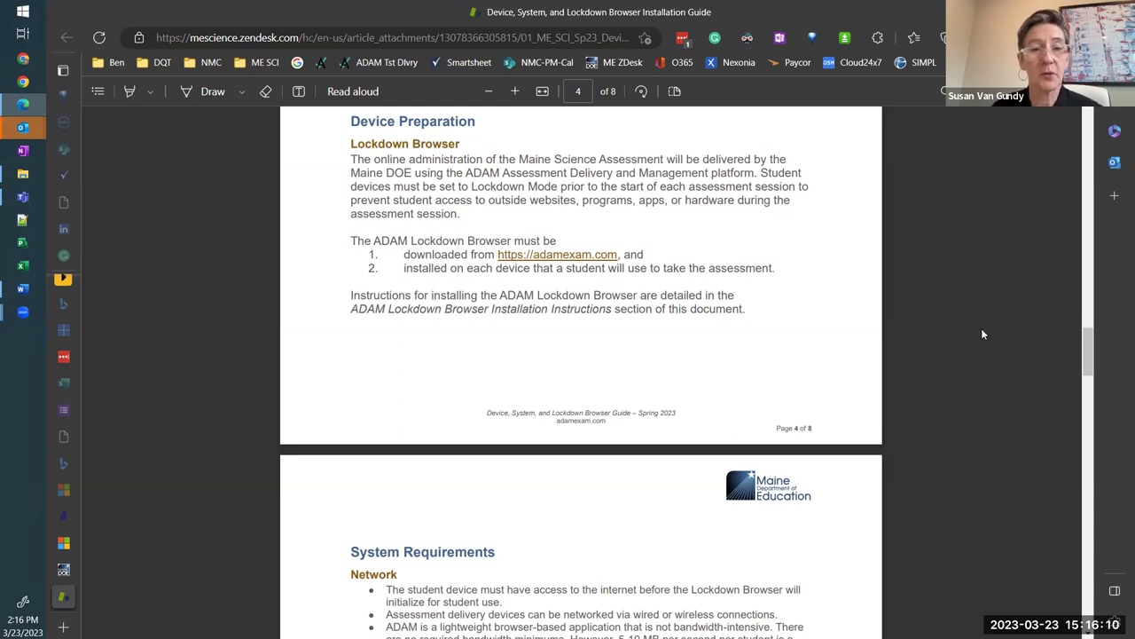
right_click(557, 258)
left_click(600, 296)
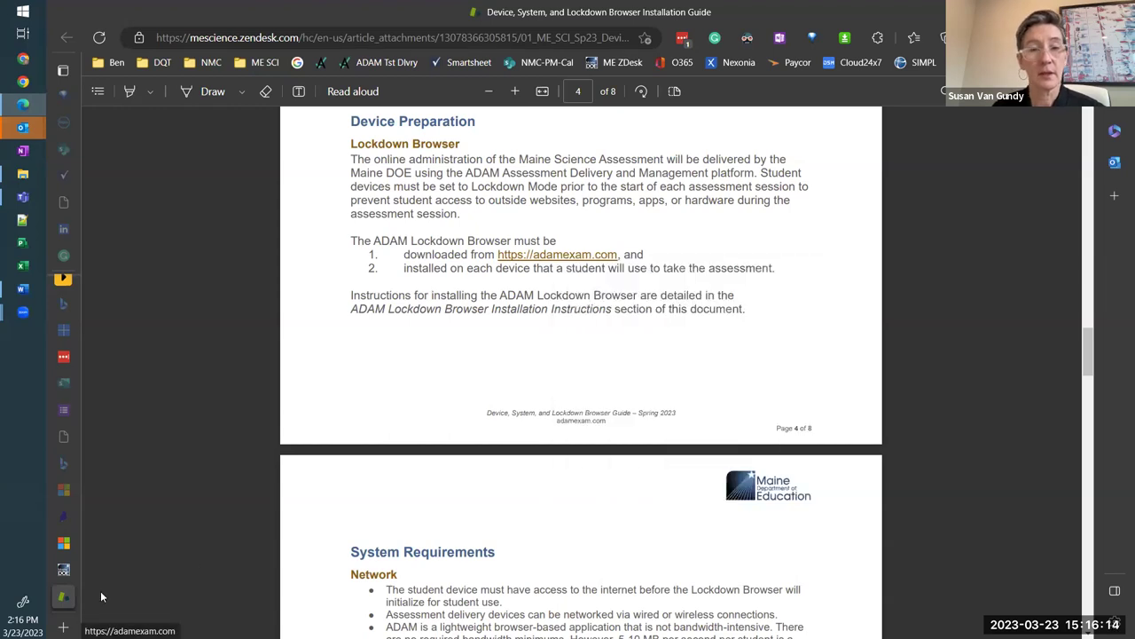
left_click(73, 592)
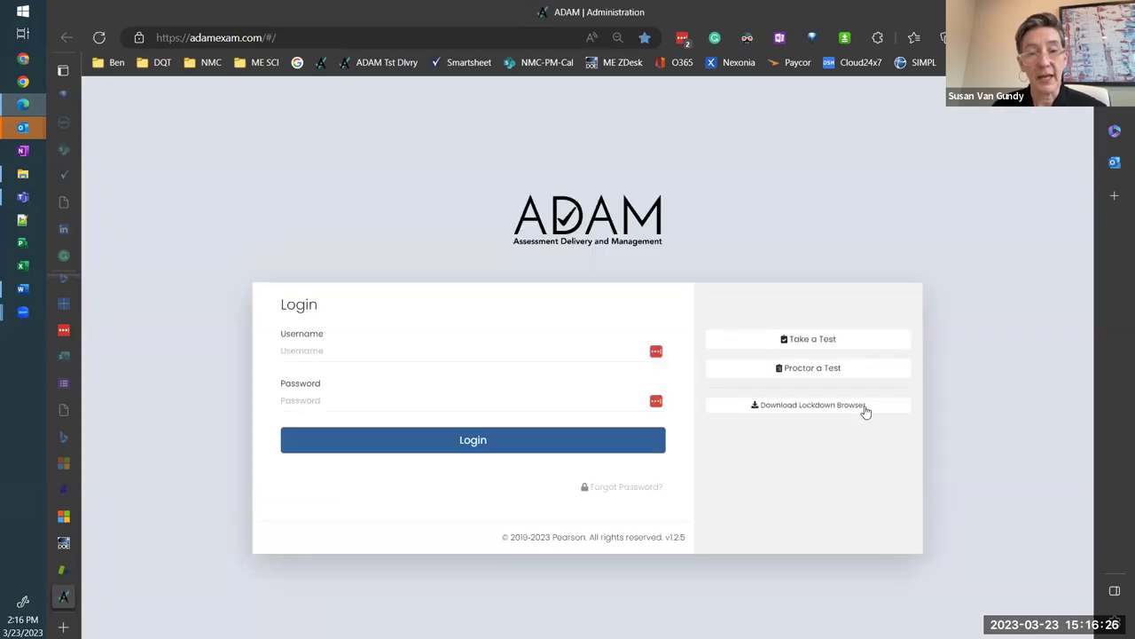
left_click(803, 406)
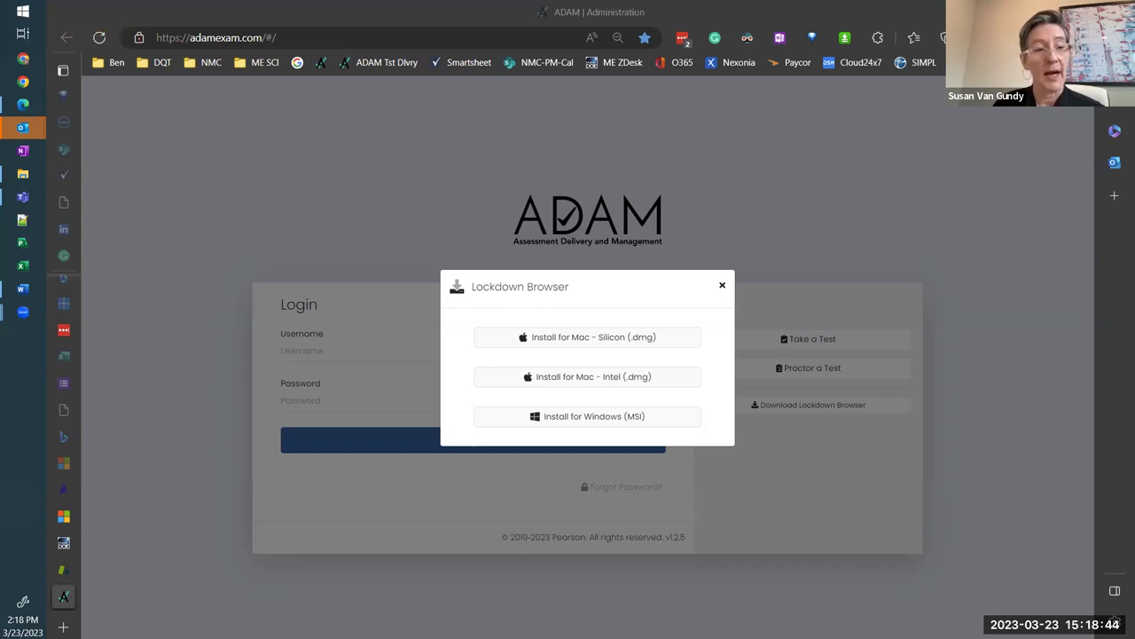
Return to the guide PDF and review the Chromebook and iOS Installation Steps on page 8, briefly highlighting the Chromebook section
left_click(63, 573)
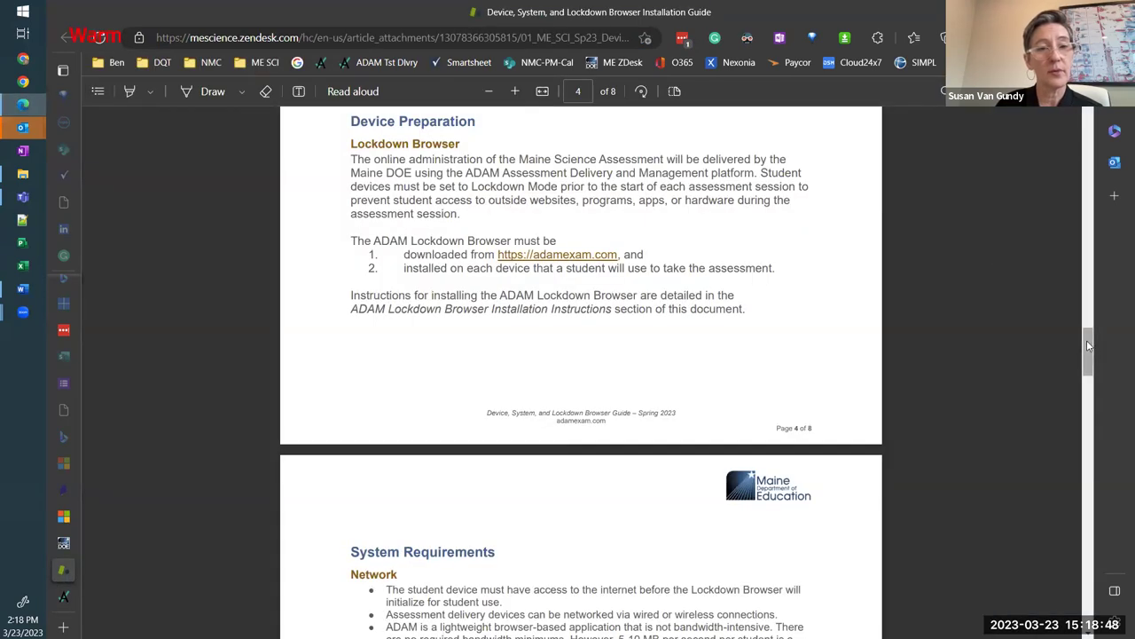
left_click_drag(1087, 362, 1091, 573)
scroll(1093, 573, "down", 5)
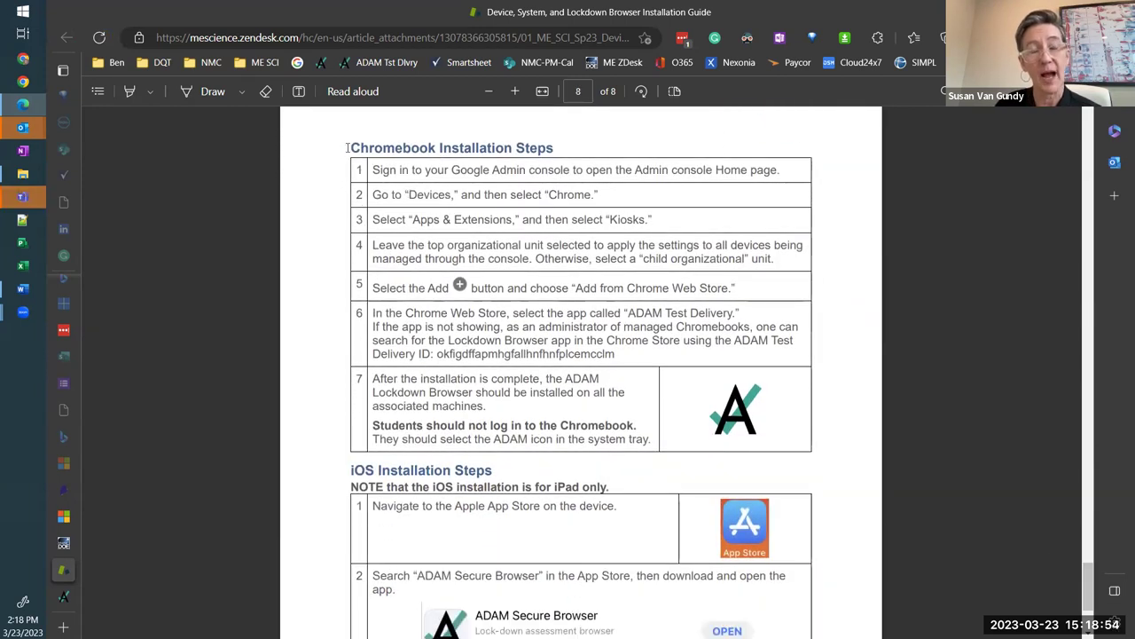
left_click_drag(441, 194, 658, 461)
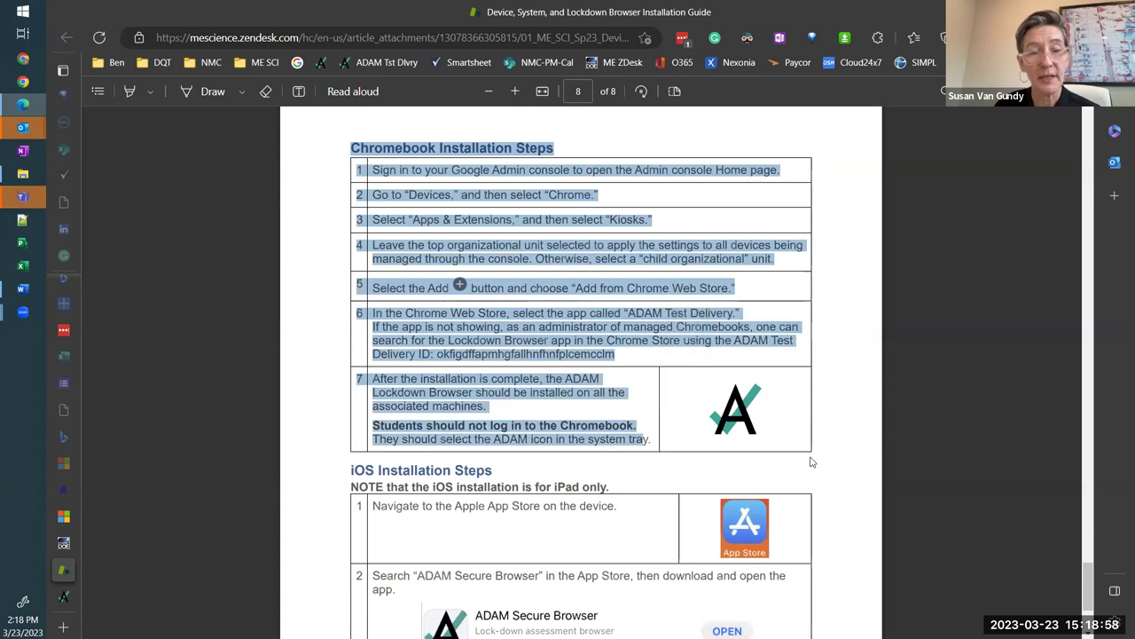
left_click(792, 349)
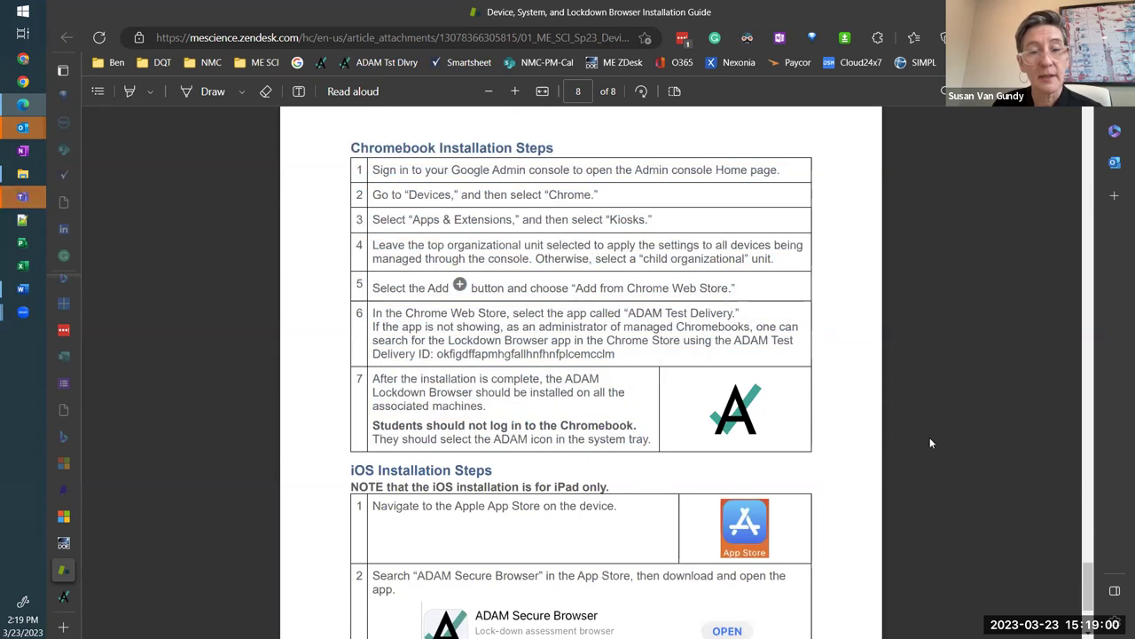
scroll(934, 439, "down", 2)
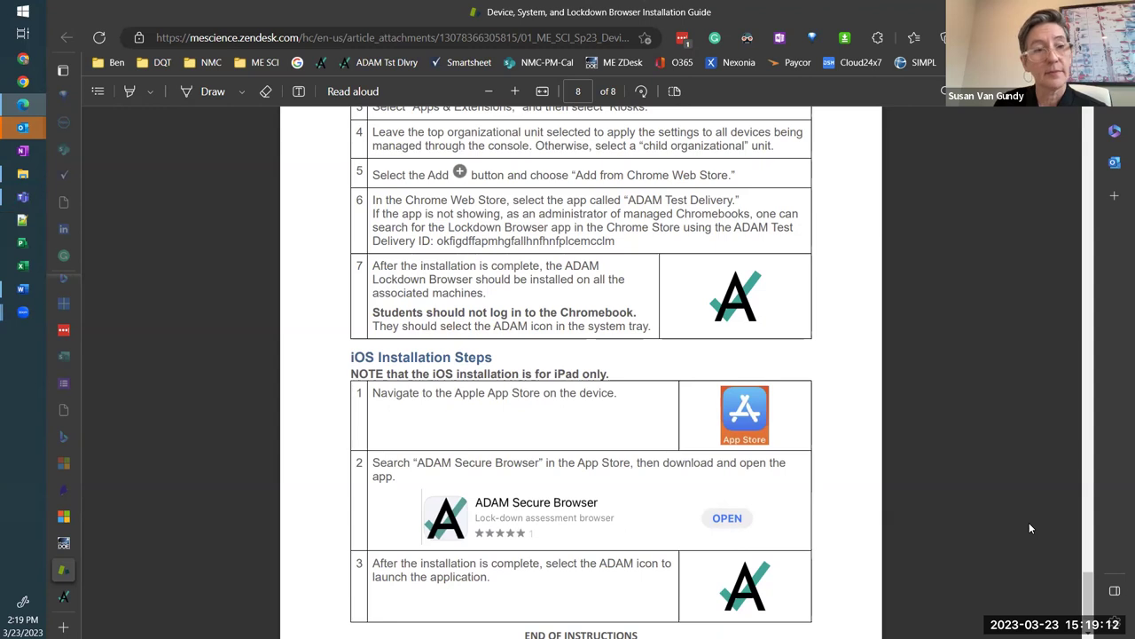
scroll(1030, 525, "up", 1)
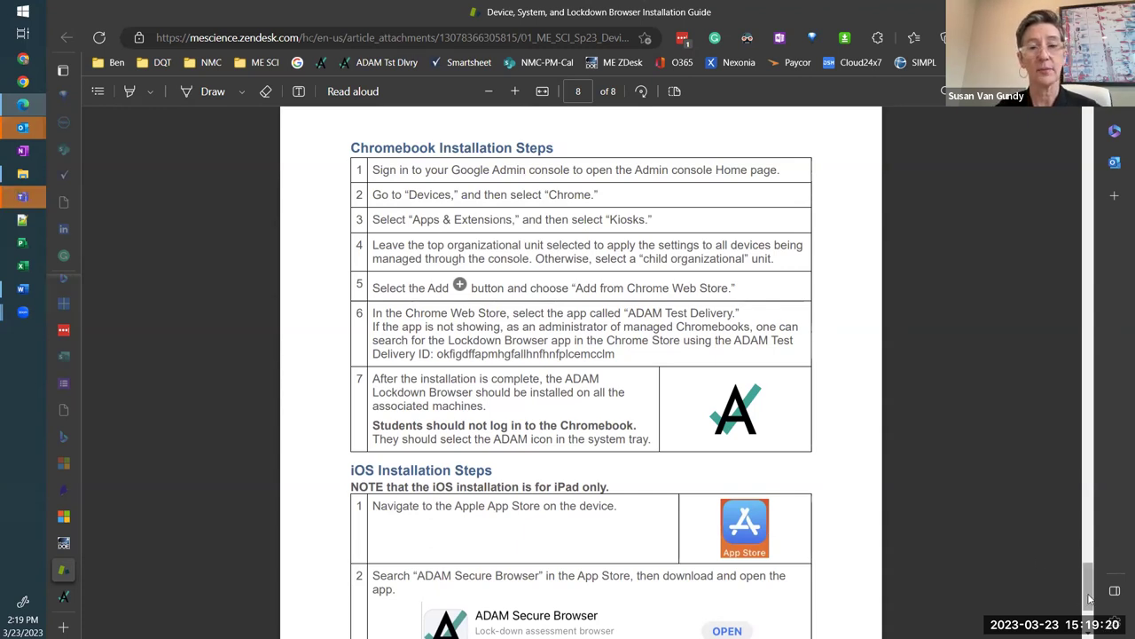
Go back to page 7 of the guide and point out the Mac and Windows Installation Steps heading
left_click_drag(1089, 600, 1106, 532)
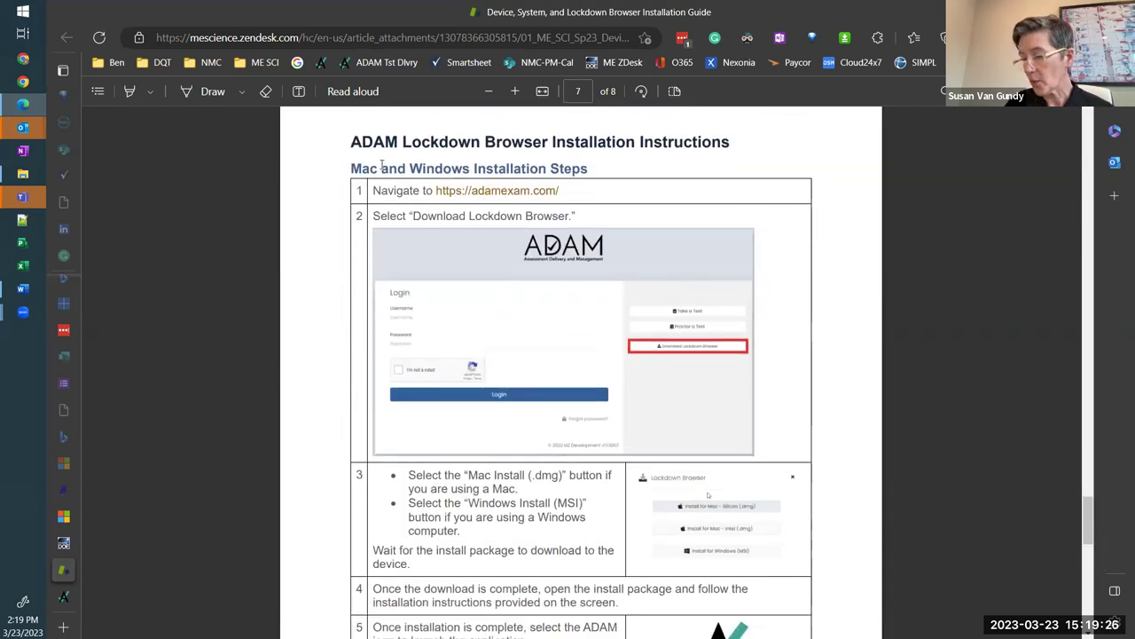
left_click_drag(382, 169, 562, 169)
left_click(985, 484)
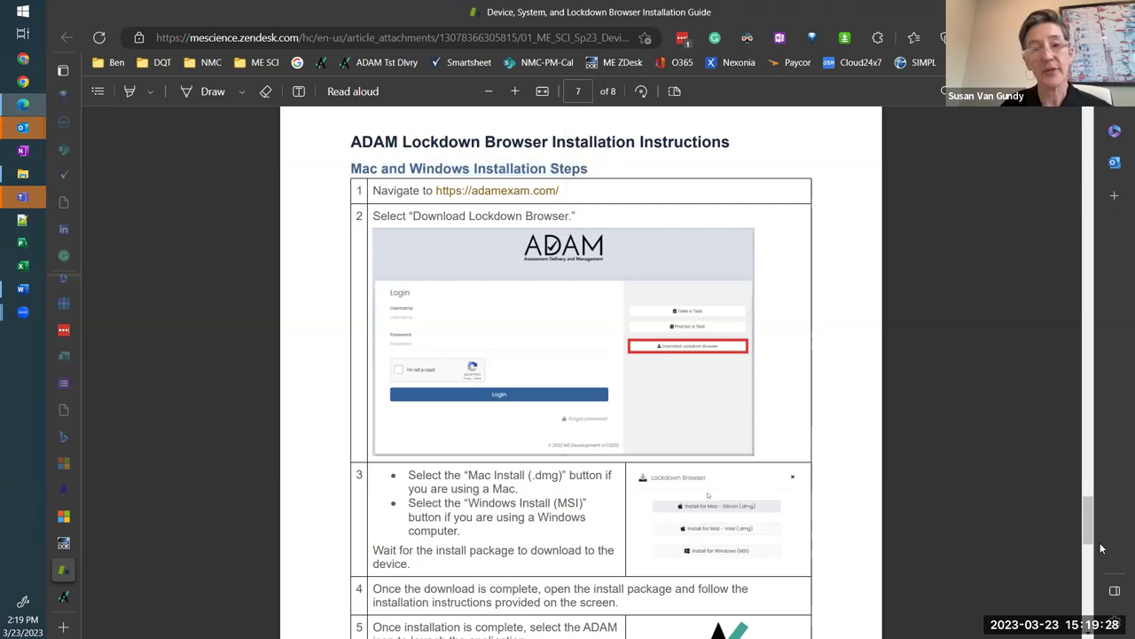
Go to the Operating System requirements on page 5 and briefly highlight the Chrome OS line
left_click_drag(1095, 541, 1103, 419)
scroll(1103, 419, "down", 1)
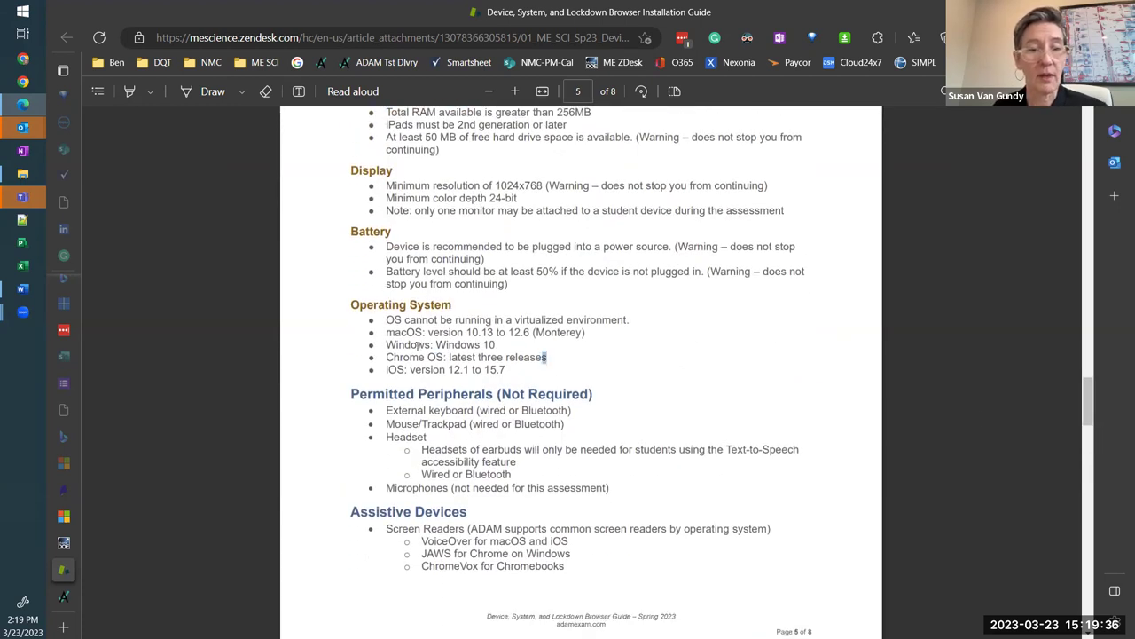
left_click_drag(548, 358, 391, 358)
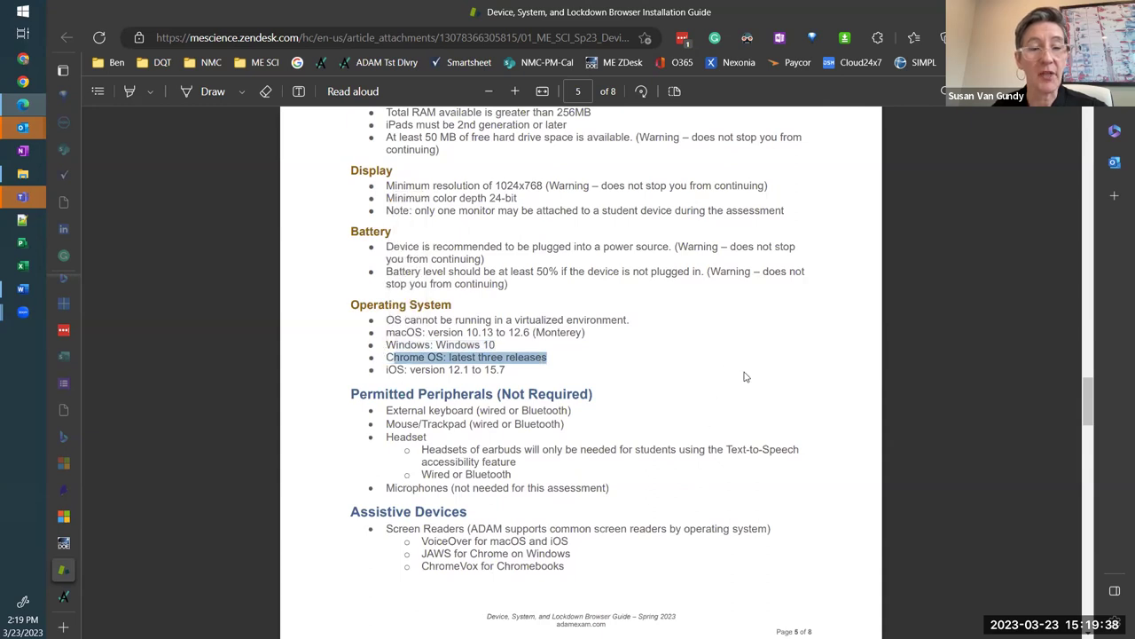
left_click(841, 405)
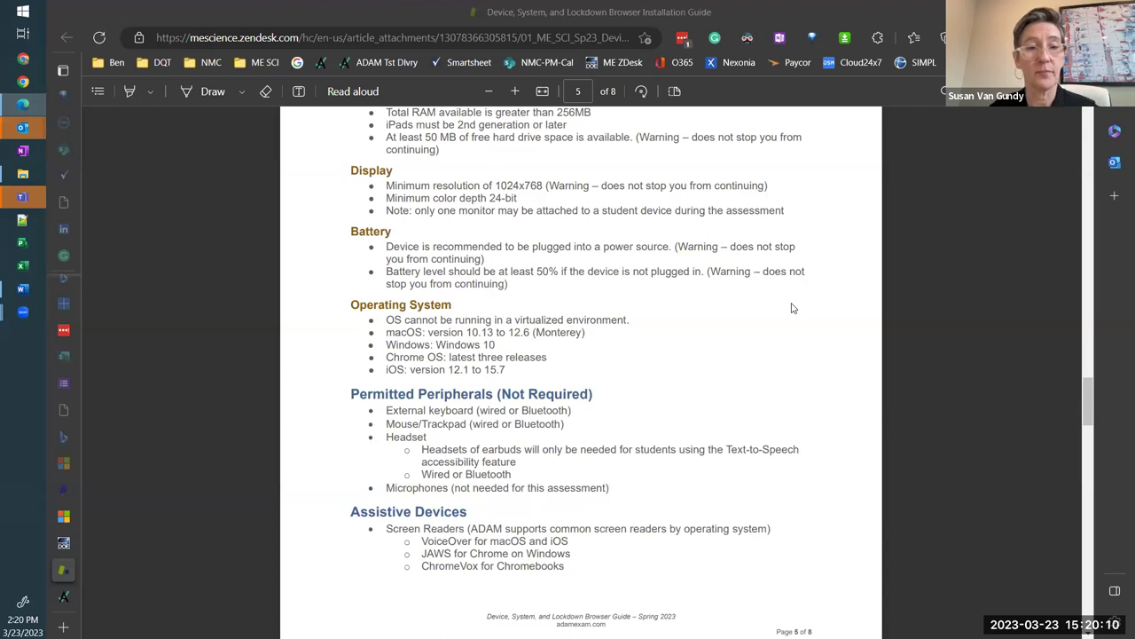
Check the Lockdown Browser installers on the ADAM site, and return to the guide's hardware and operating system requirements
left_click(88, 599)
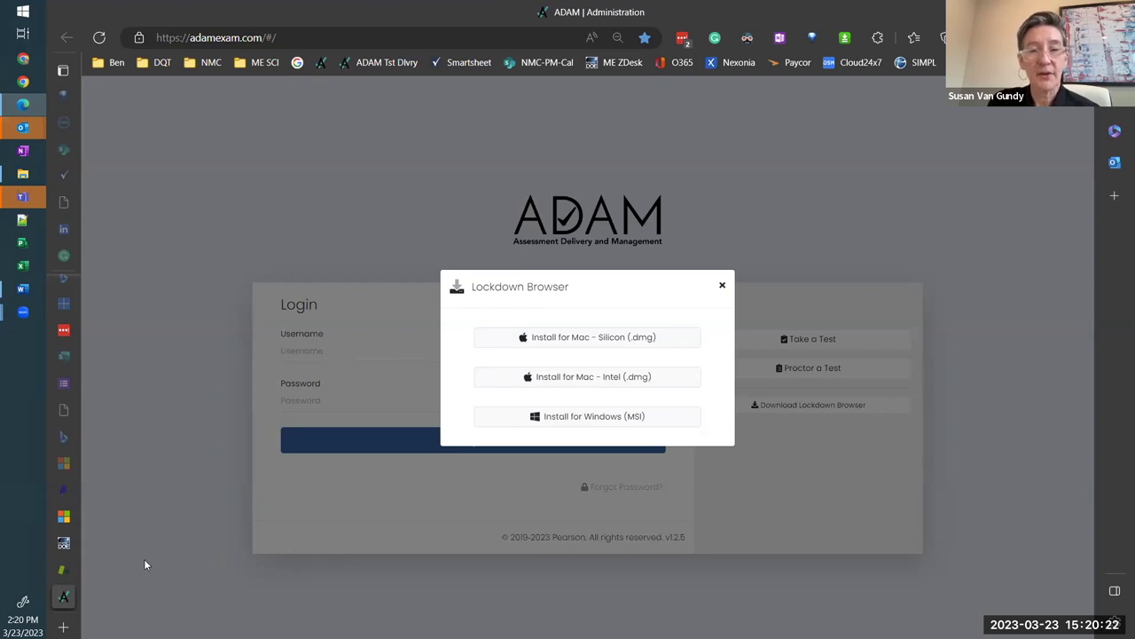
left_click(66, 573)
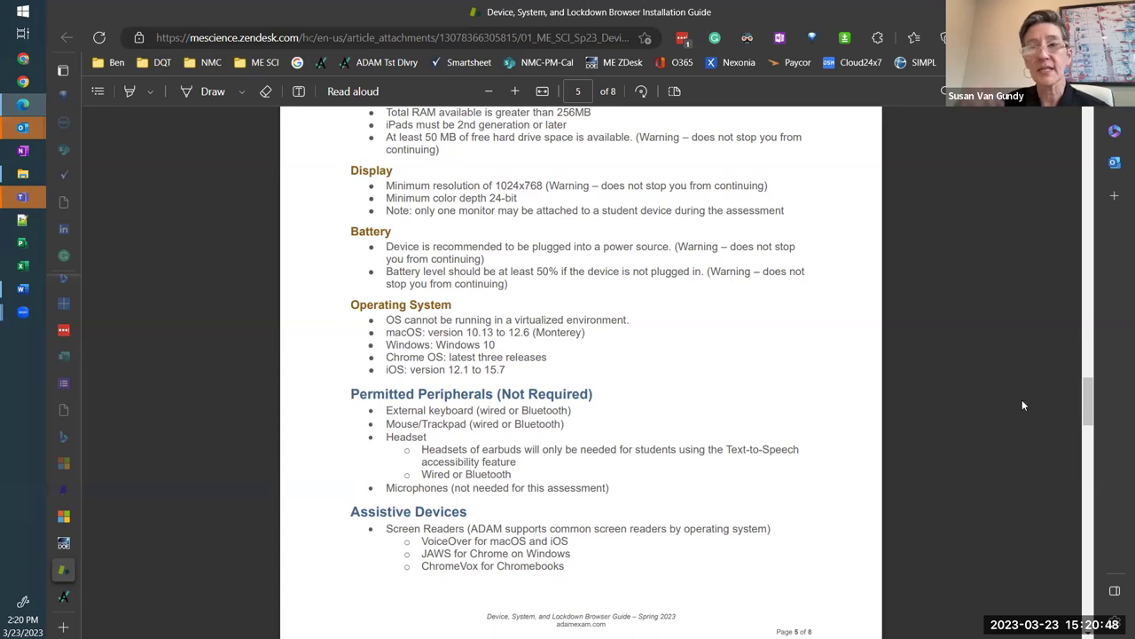
scroll(1094, 408, "up", 1)
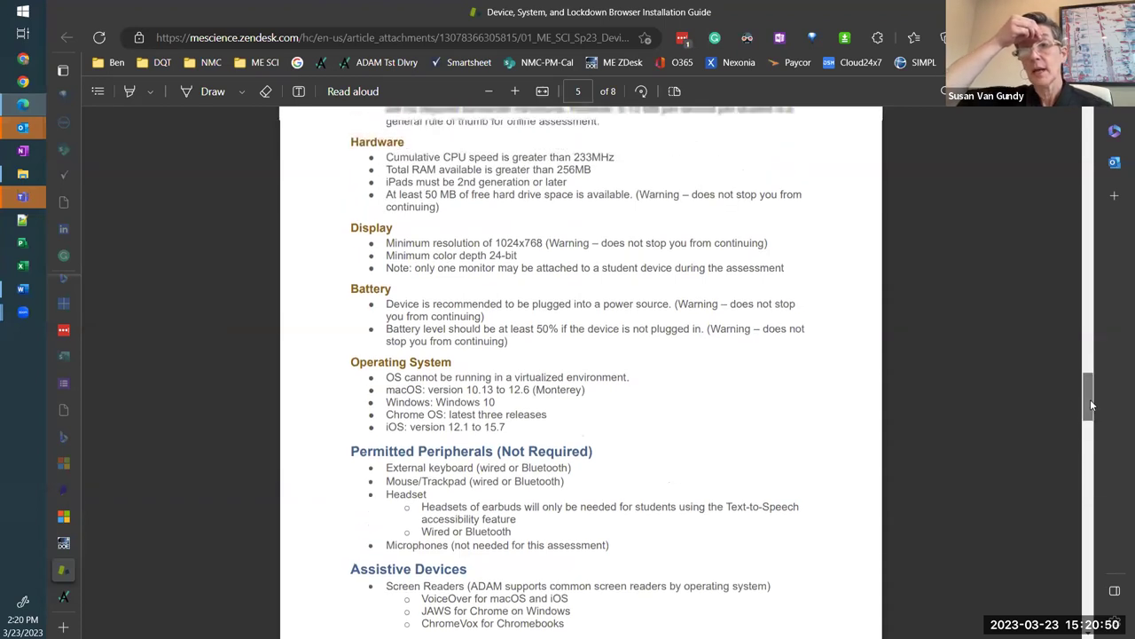
scroll(1094, 407, "down", 1)
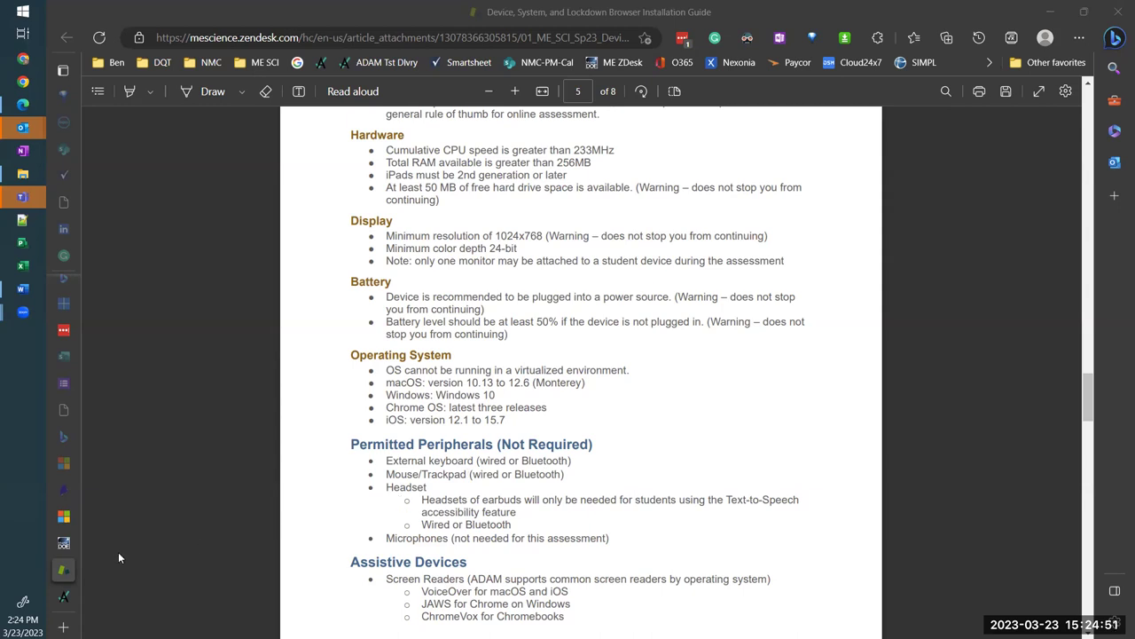
Switch to the Maine Science Support tab and open the Device, System, and Lockdown Browser Installation Guide article from Resources - Document Downloads
mouse_move(67, 546)
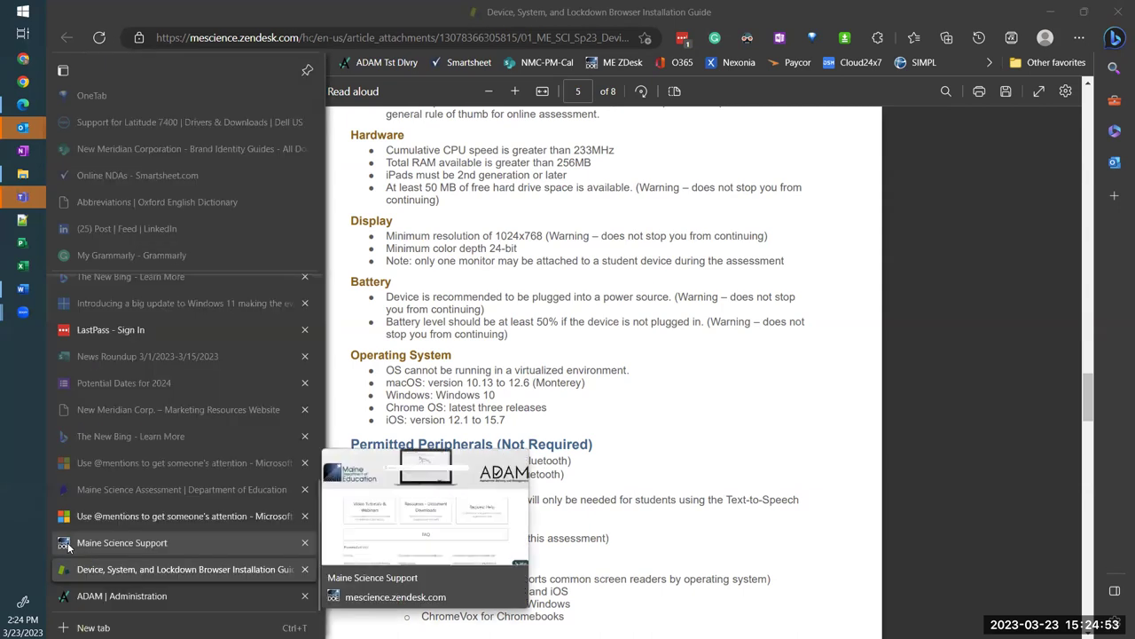
left_click(67, 542)
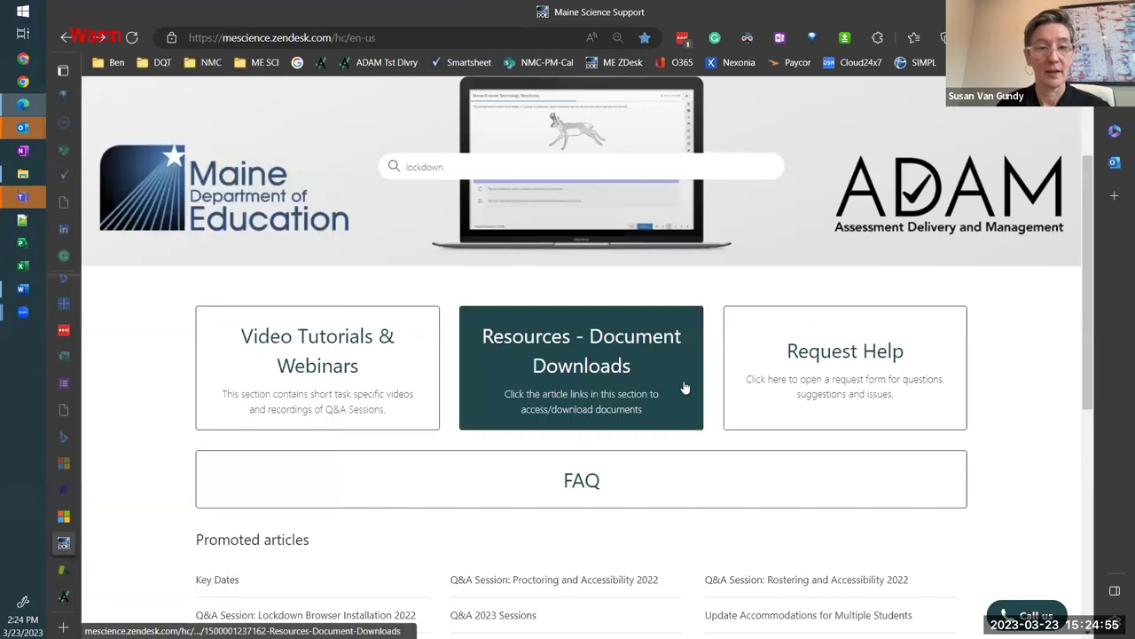
left_click(684, 388)
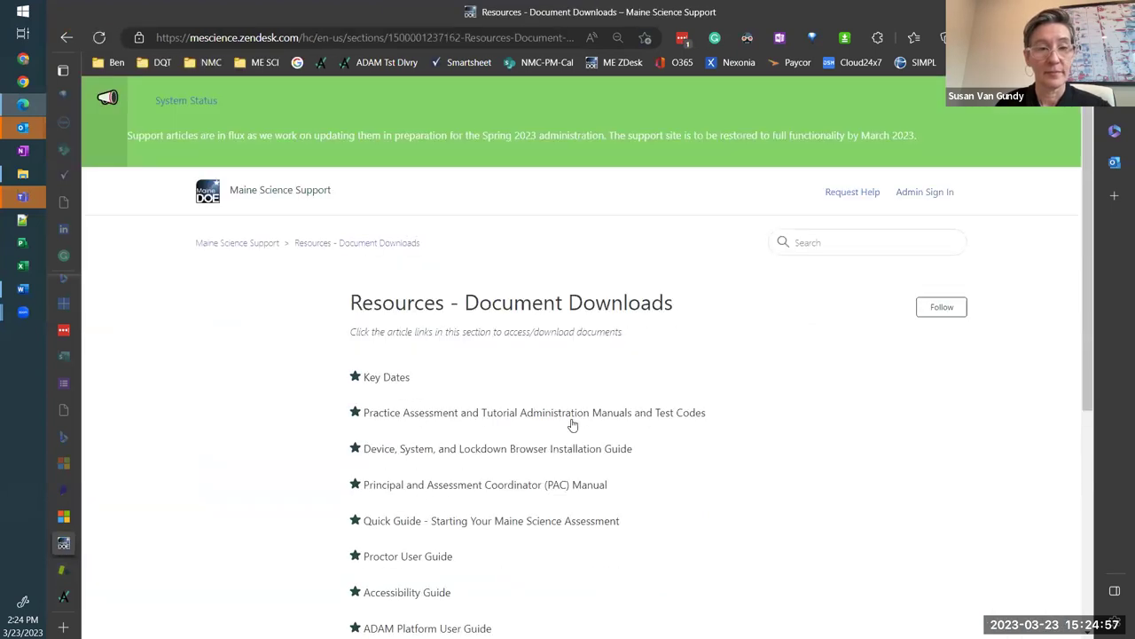
left_click(568, 449)
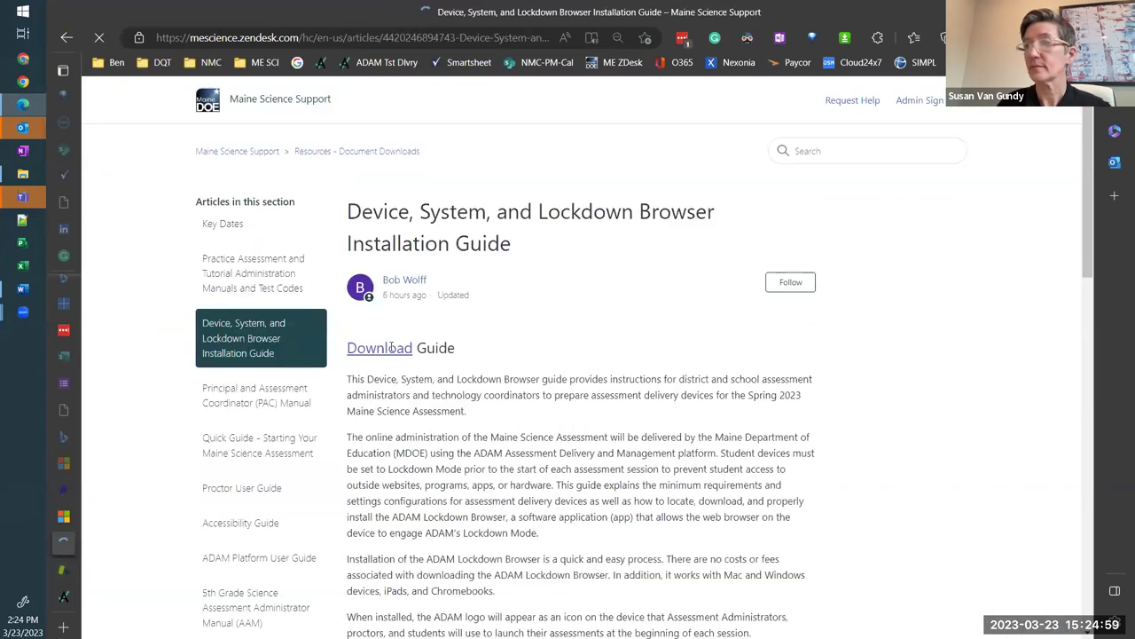
Copy the article's Download link and select the article's full web address
right_click(383, 444)
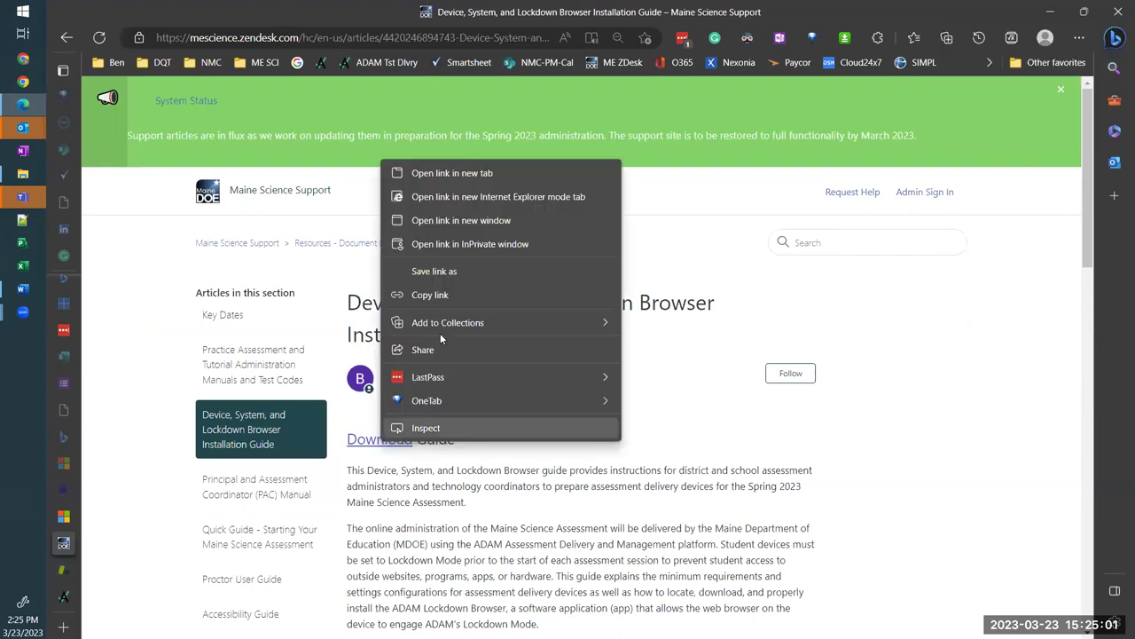
left_click(450, 298)
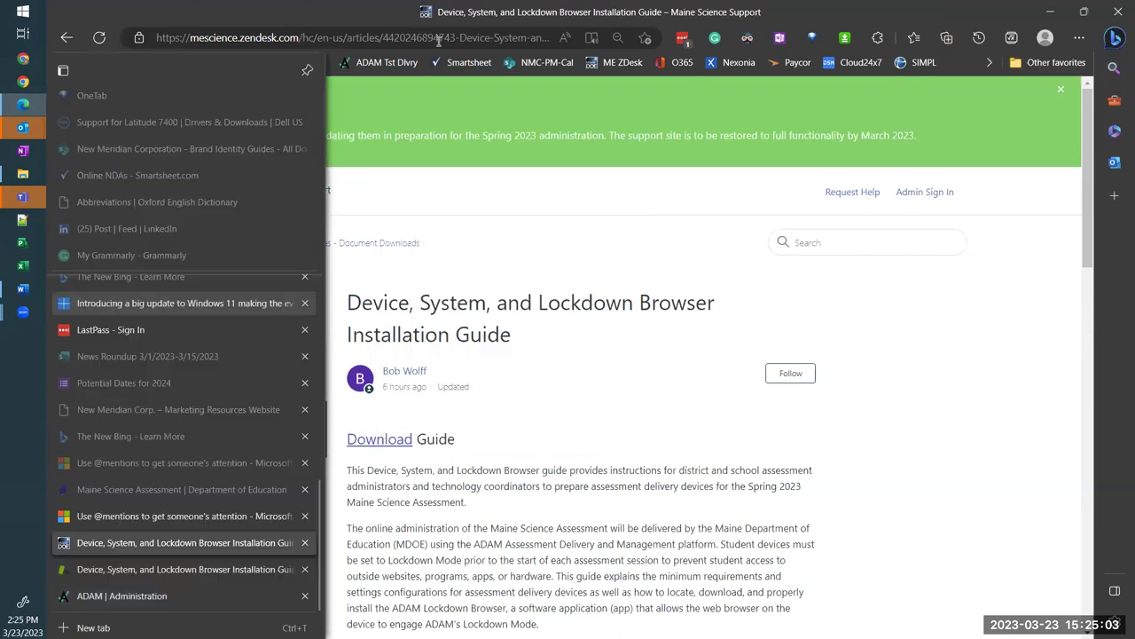
left_click(200, 38)
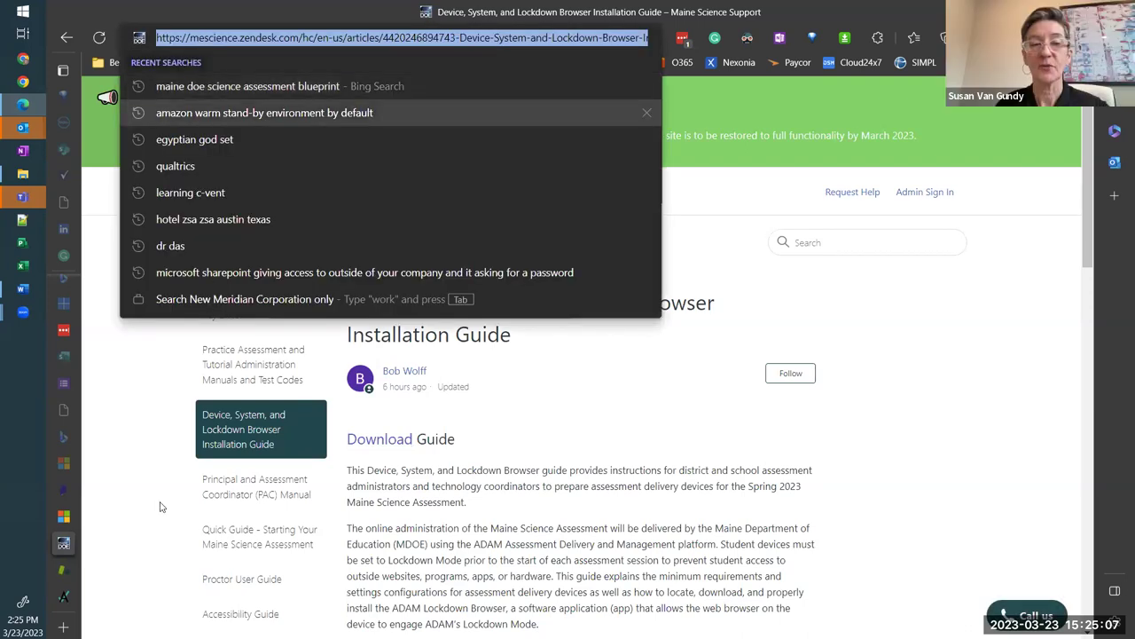
Return to the guide PDF and review the System Requirements on page 5 through the System Startup Checks on page 6
mouse_move(67, 596)
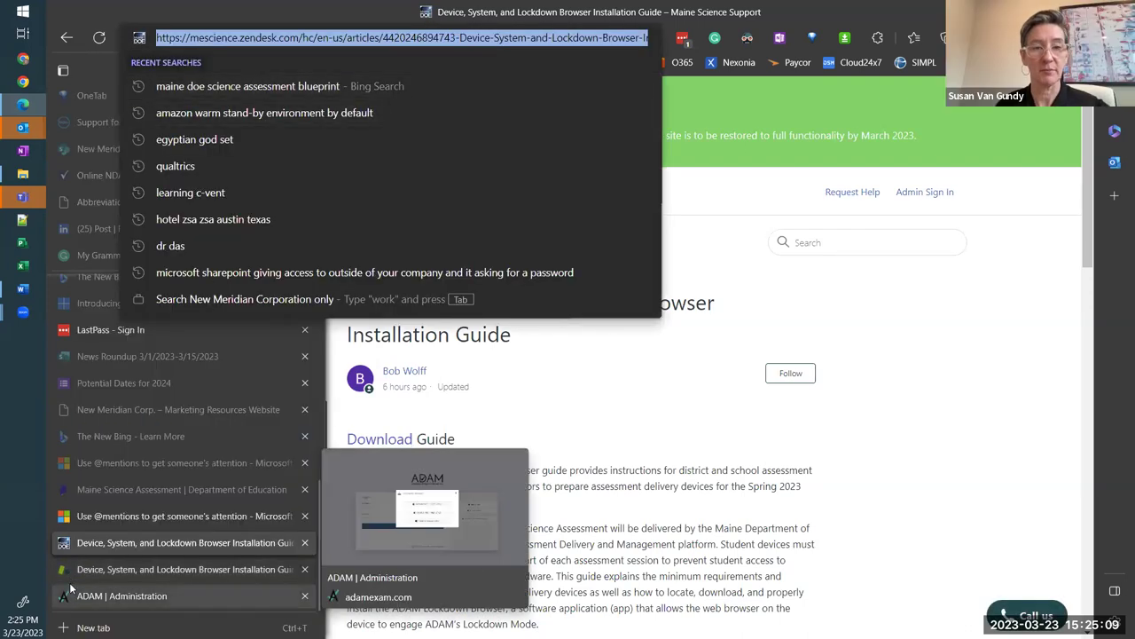
left_click(75, 570)
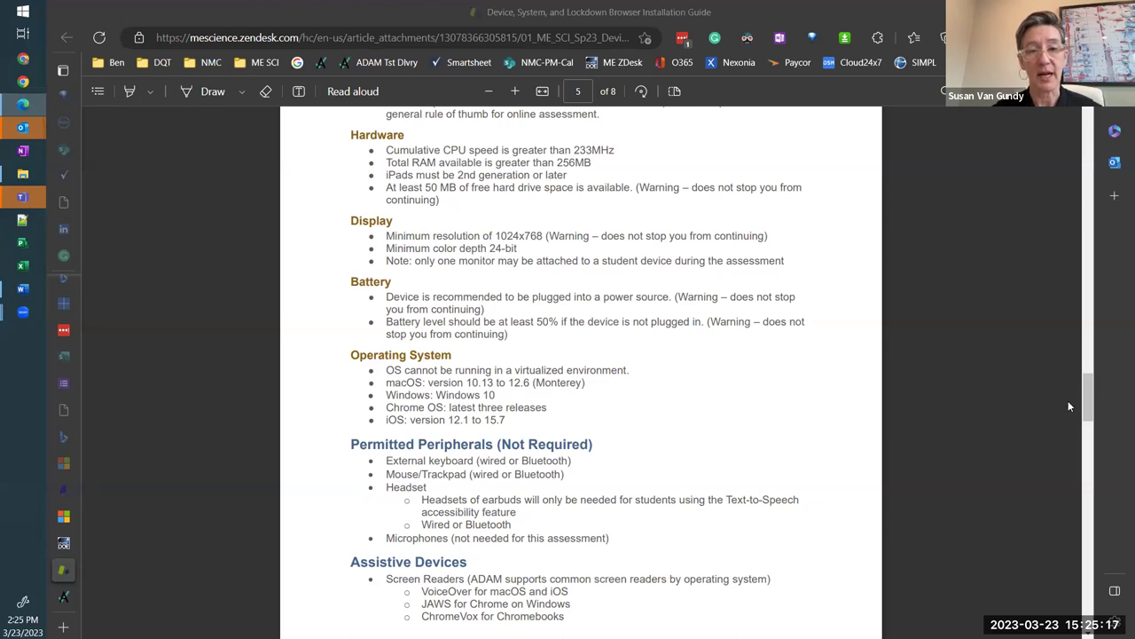
mouse_move(1091, 410)
left_mouse_down()
mouse_move(1105, 293)
mouse_move(1107, 404)
left_mouse_up()
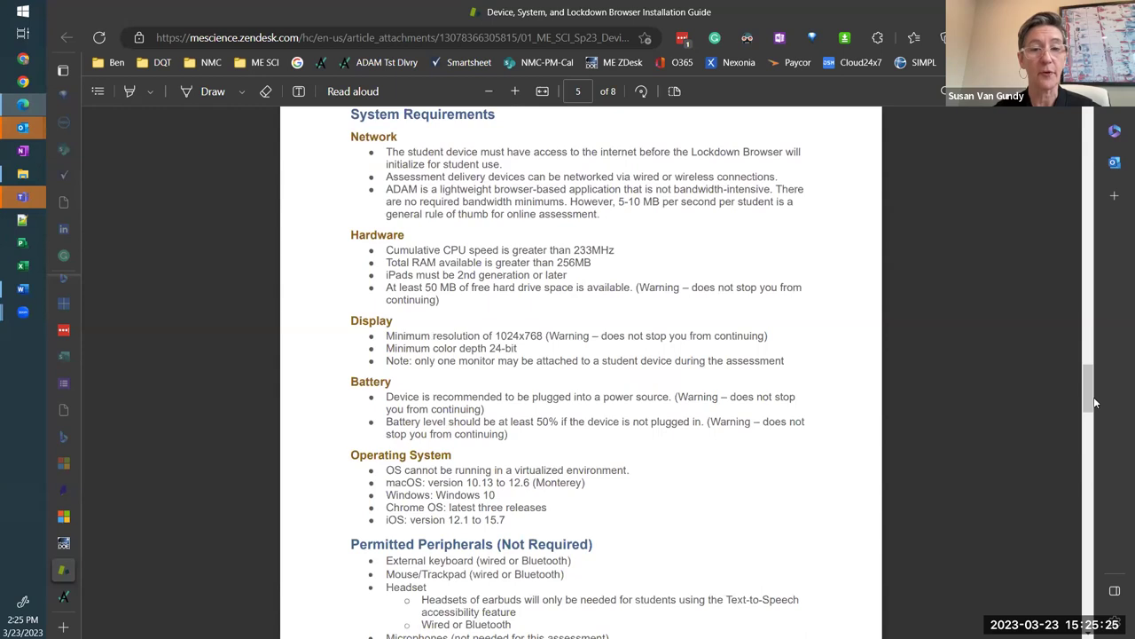
scroll(944, 379, "down", 5)
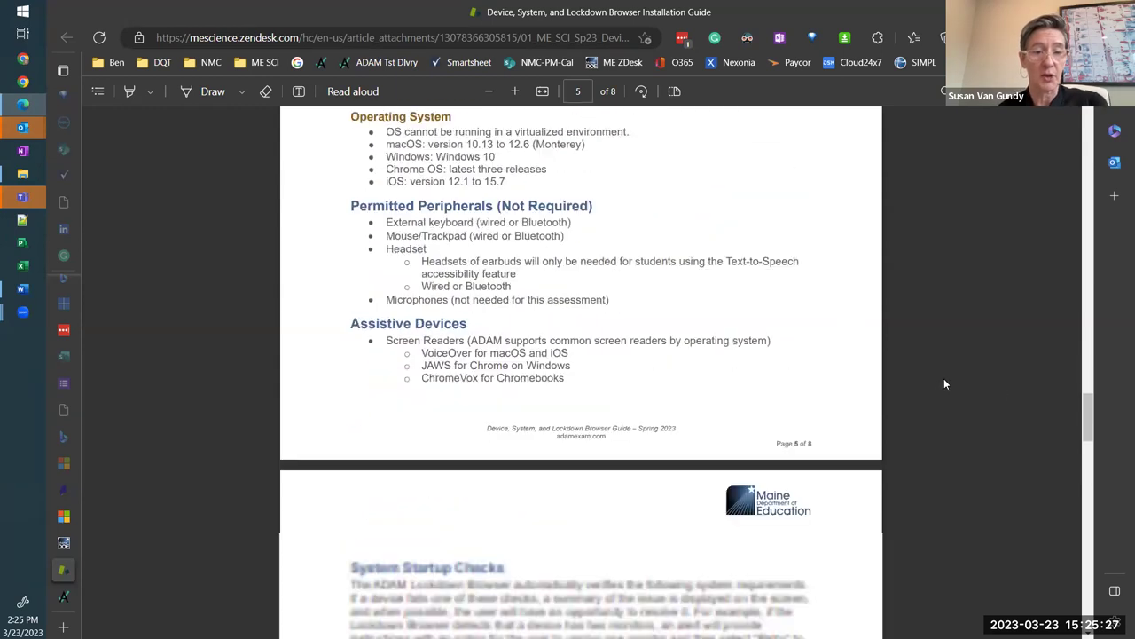
scroll(944, 383, "down", 3)
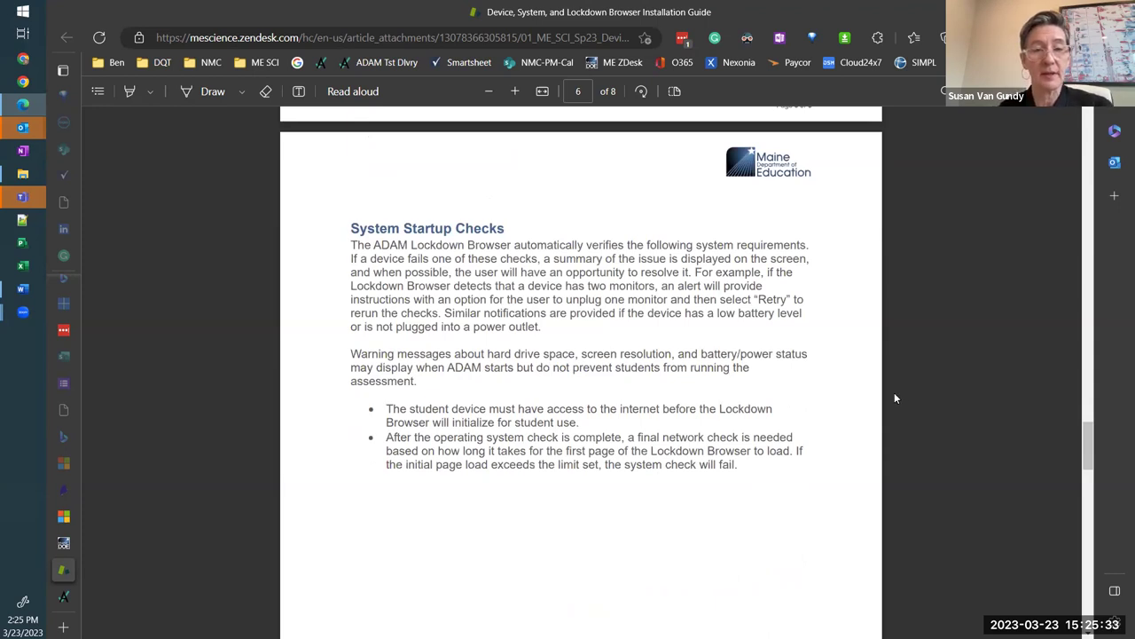
Review the guide through the iOS Installation Steps on page 8, and highlight the two-monitor alert text under System Startup Checks on page 6
left_click_drag(1089, 445, 1109, 604)
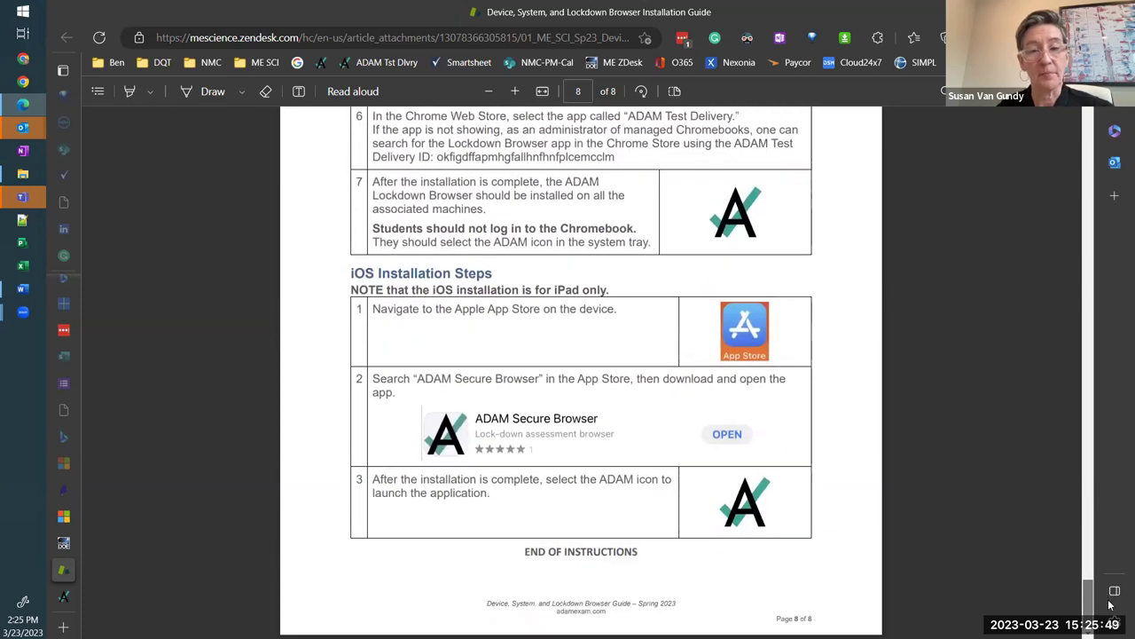
left_click_drag(1109, 604, 1115, 445)
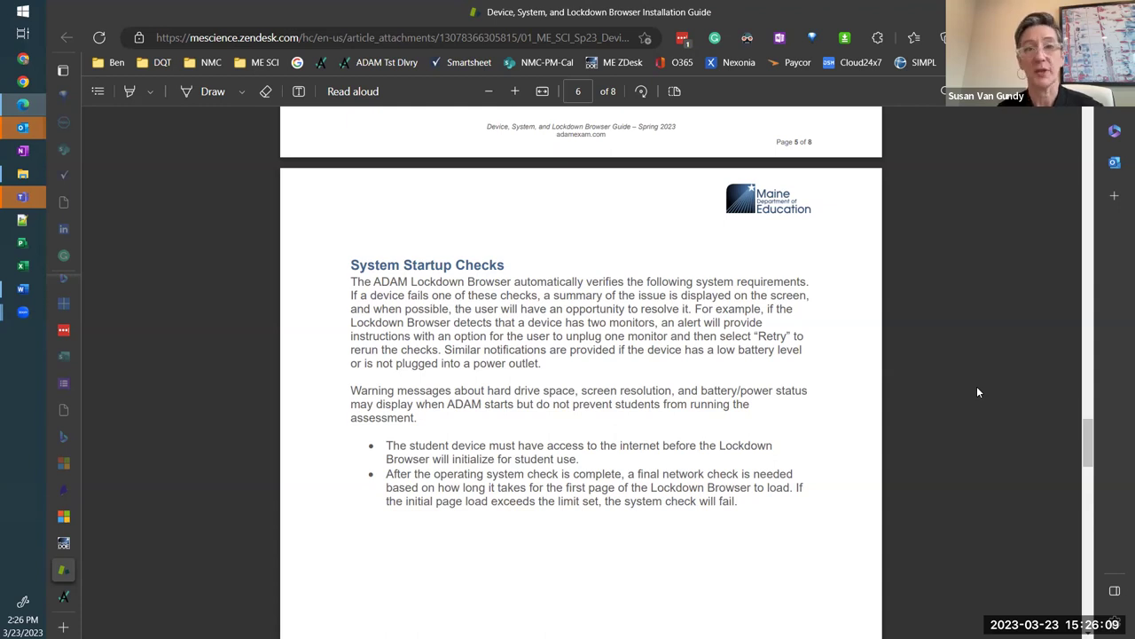
left_click_drag(518, 323, 654, 323)
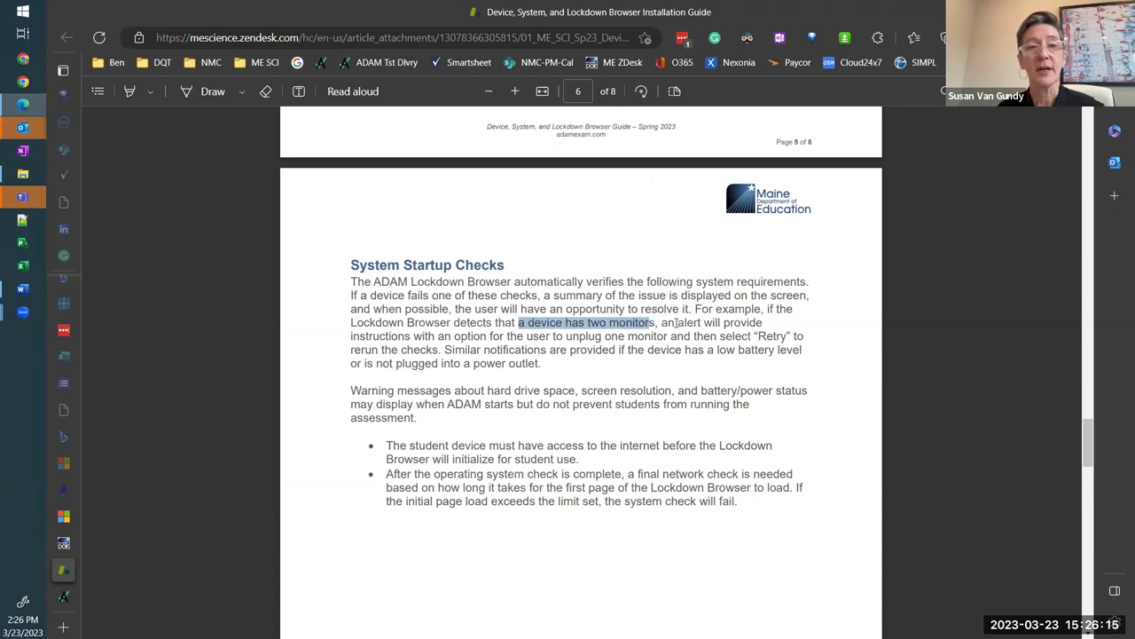
left_click_drag(661, 323, 443, 352)
left_click(580, 370)
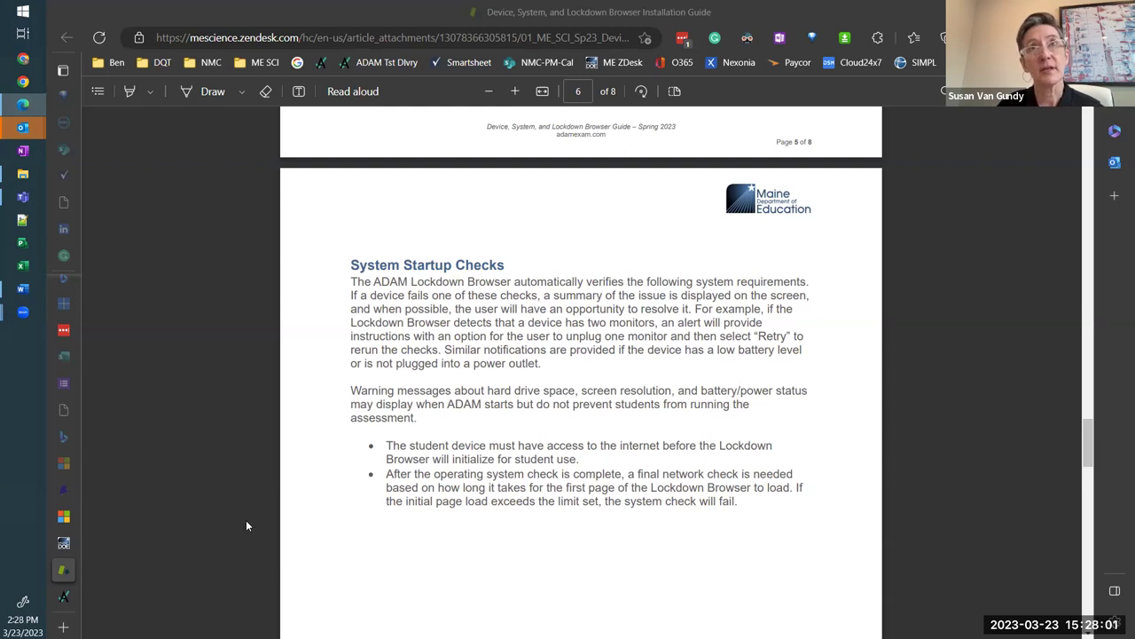
Switch to the ADAM Administration page, close its Lockdown Browser installer dialog, and return to the guide PDF
mouse_move(71, 543)
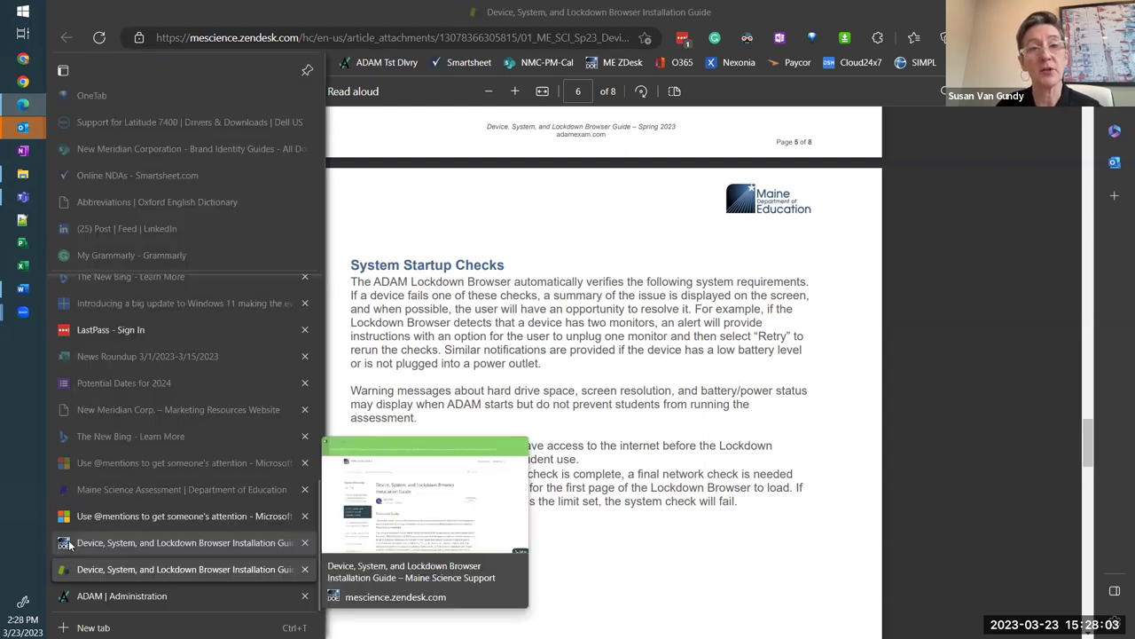
left_click(78, 598)
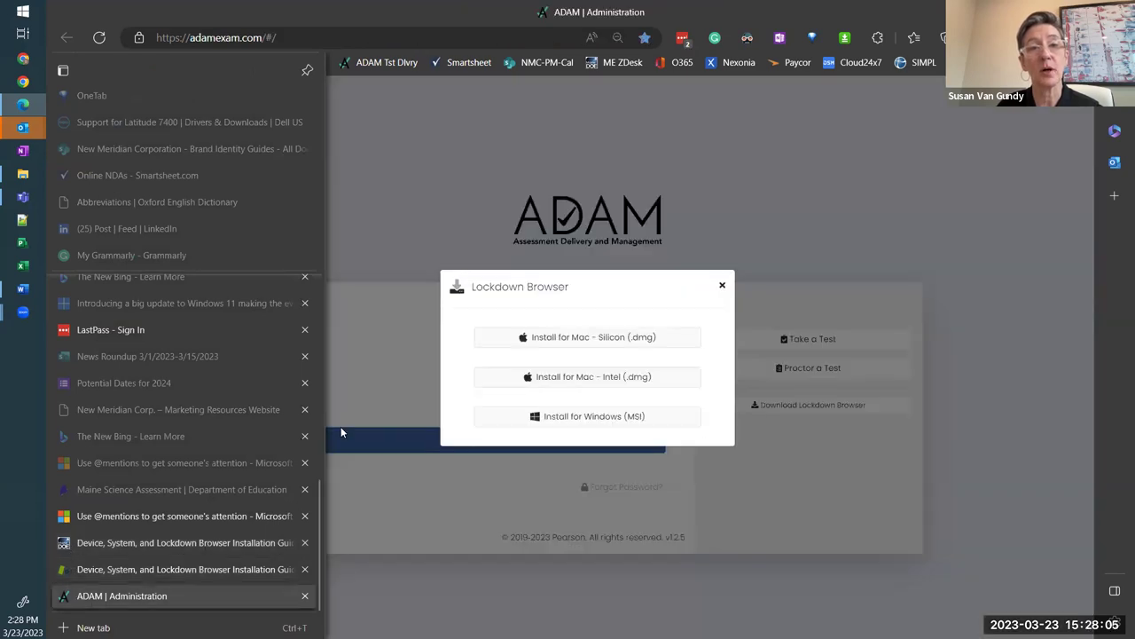
left_click(722, 285)
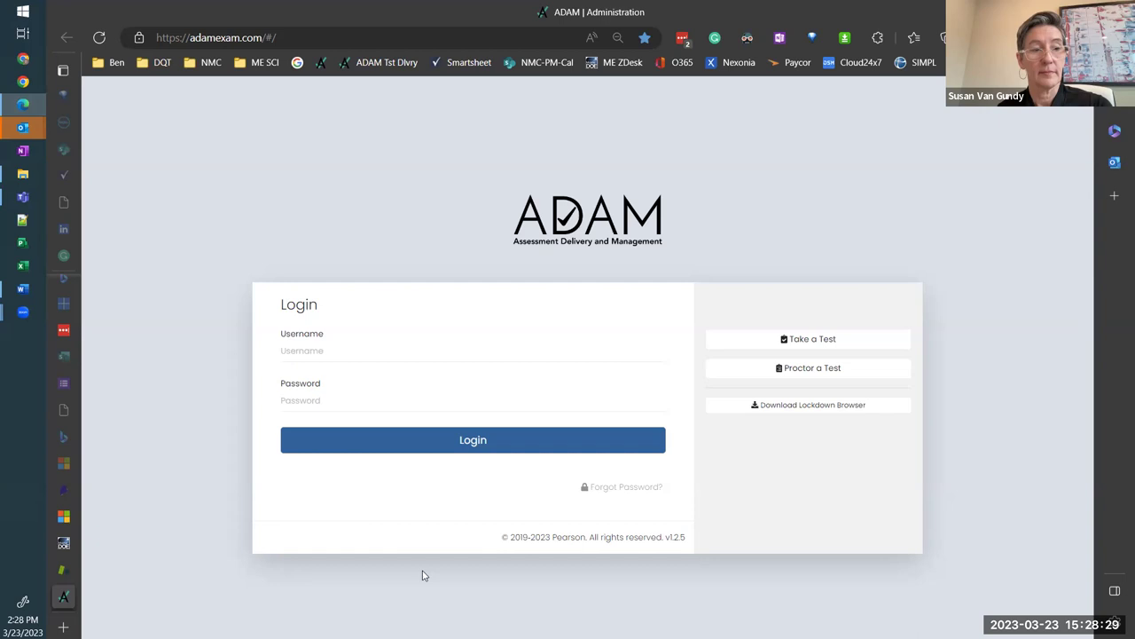
left_click(63, 570)
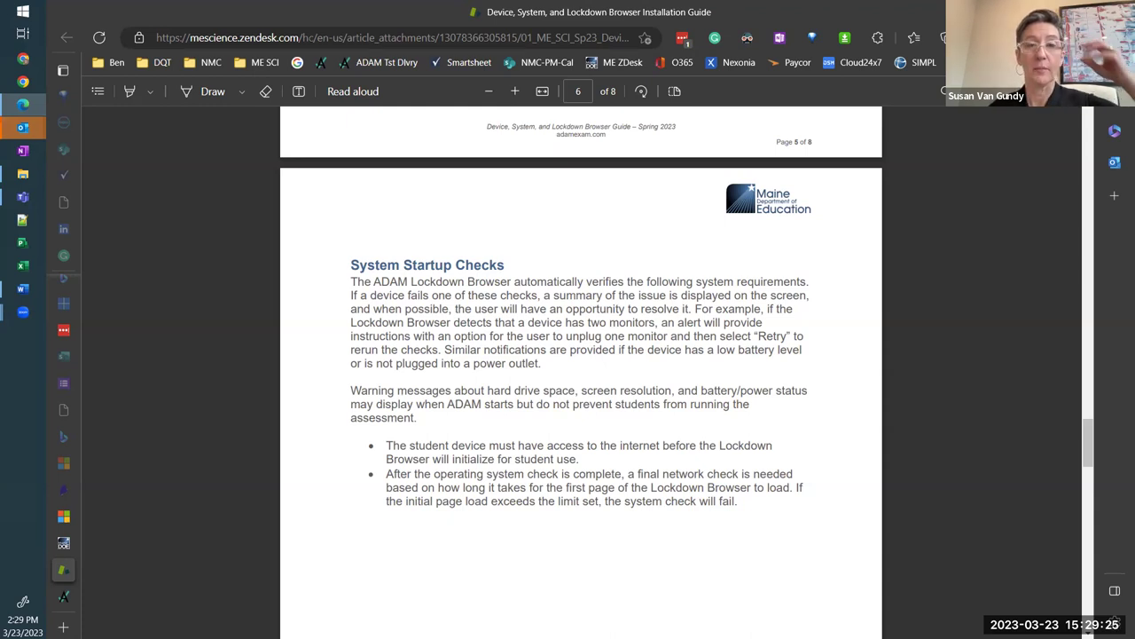
Go to the Maine Science Support home page, search for "jamf", and open the article on JAMF distribution of the Lockdown Browser
left_click(68, 539)
left_click(257, 245)
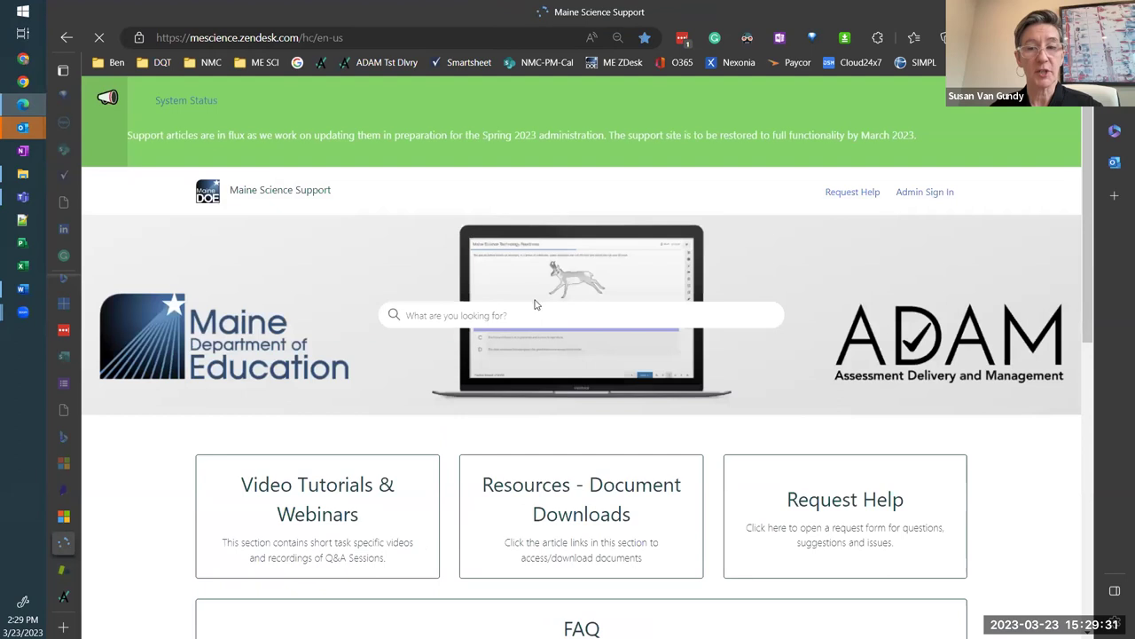
left_click(536, 313)
type("jamf")
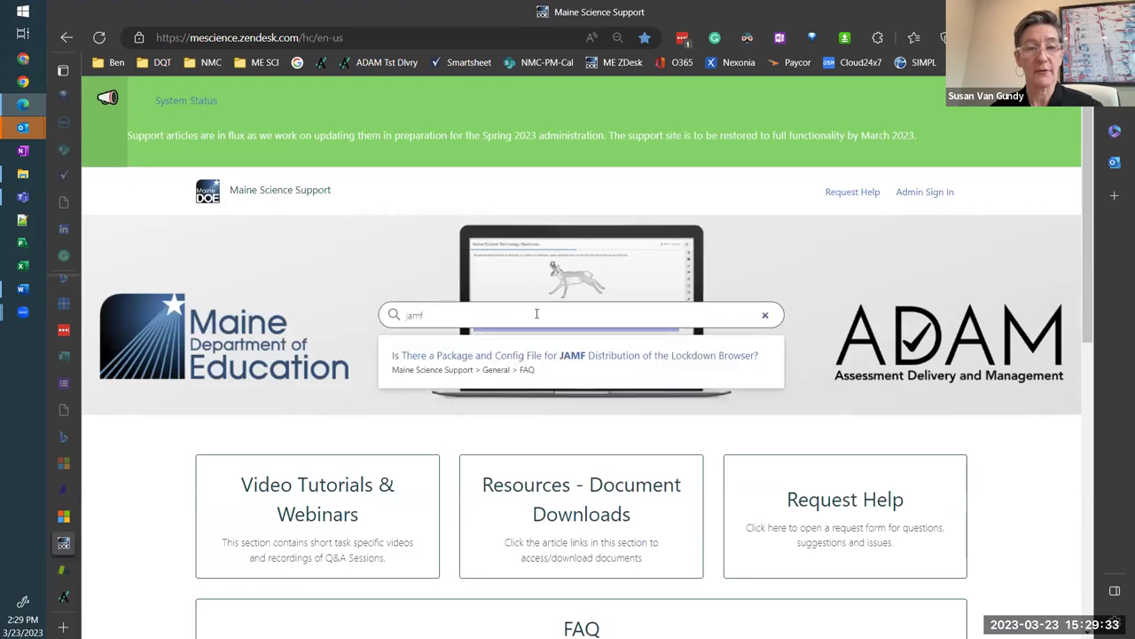
left_click(539, 372)
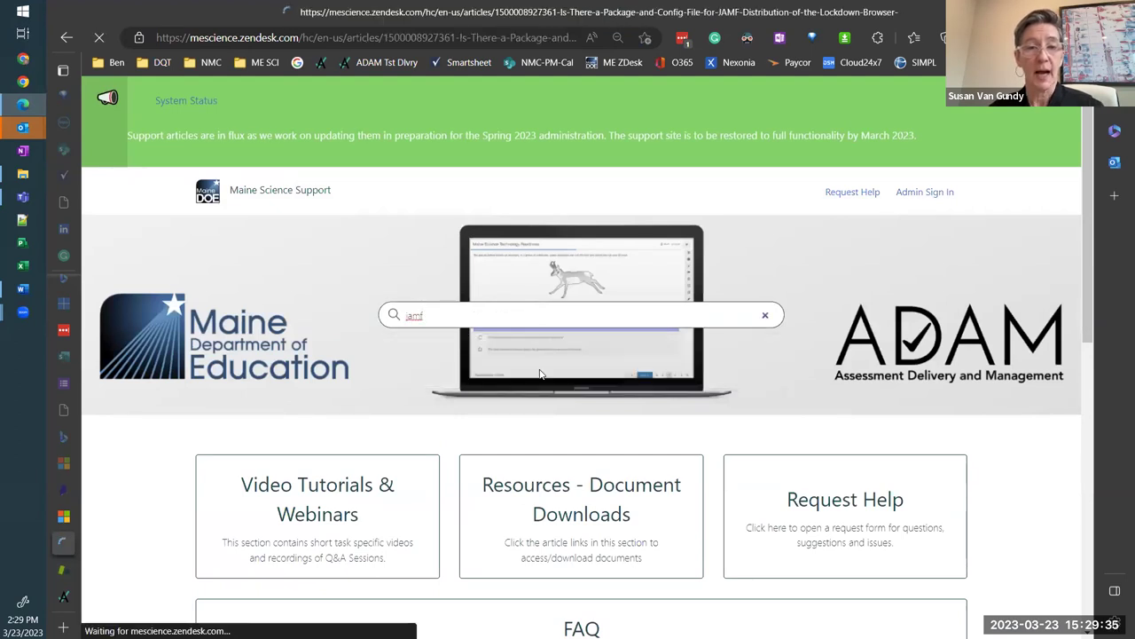
Review the JAMF distribution article and highlight the year in its line about the updated JAMF files
scroll(1029, 385, "down", 2)
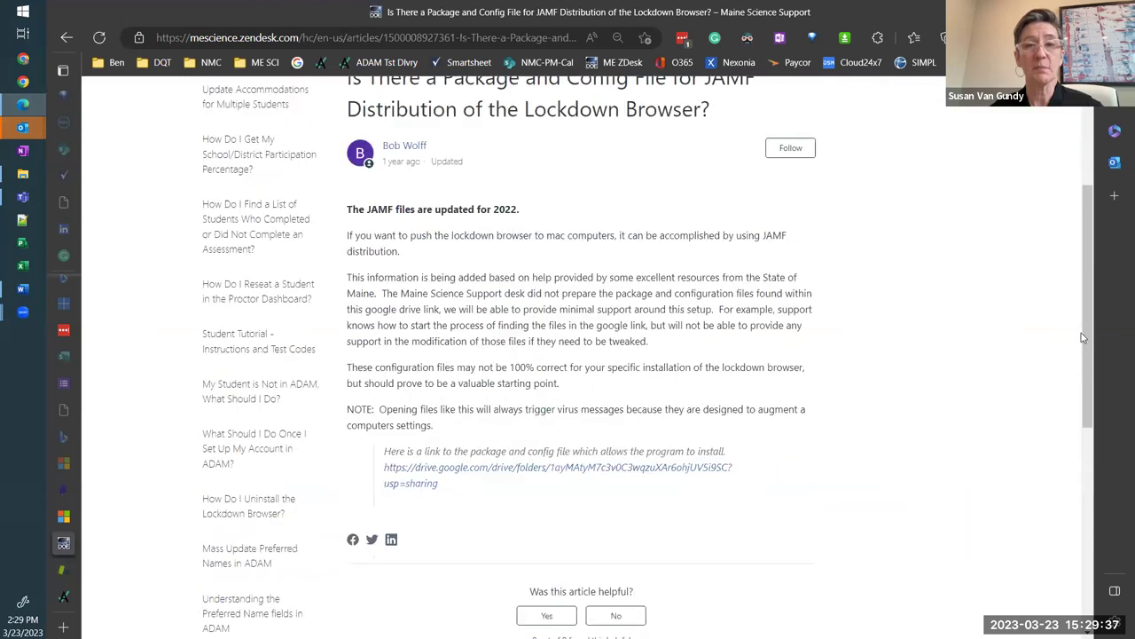
scroll(1086, 335, "down", 1)
scroll(1082, 337, "up", 1)
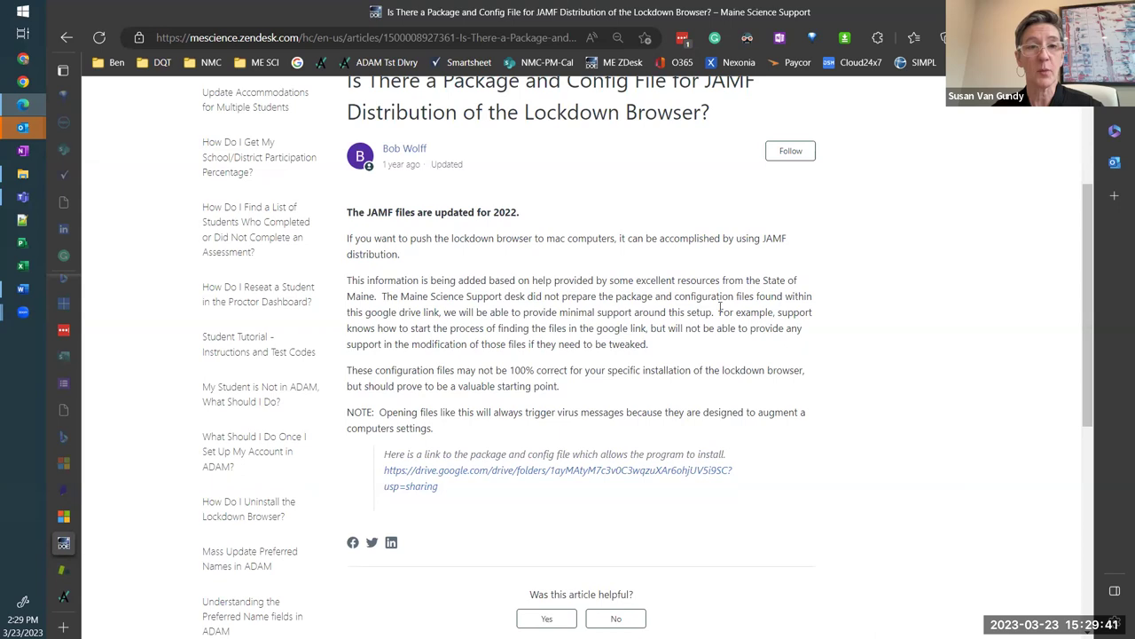
left_click_drag(396, 212, 529, 213)
left_click(566, 238)
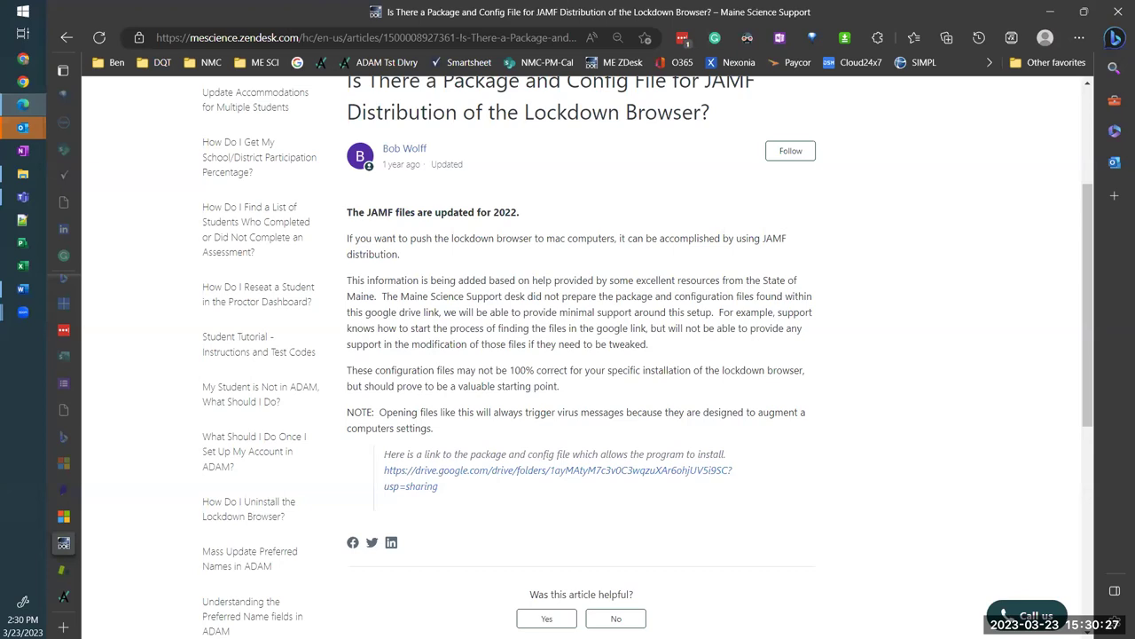
left_click_drag(535, 211, 499, 214)
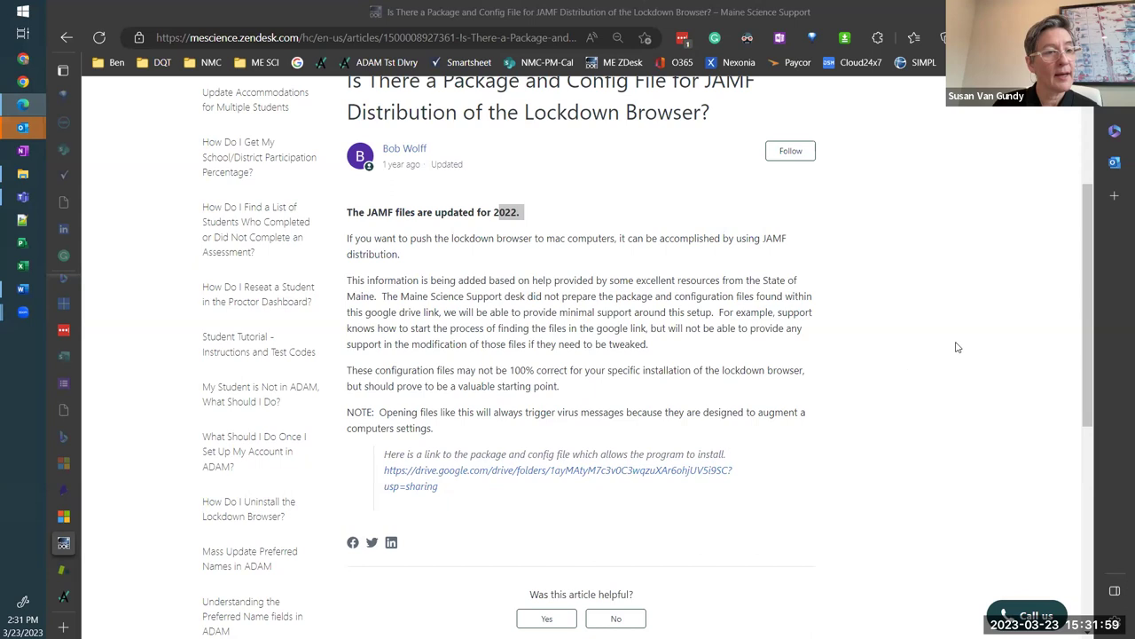
Return from the JAMF article to the guide PDF and go back to the Operating System requirements on page 5
left_click(1091, 313)
scroll(1091, 312, "up", 1)
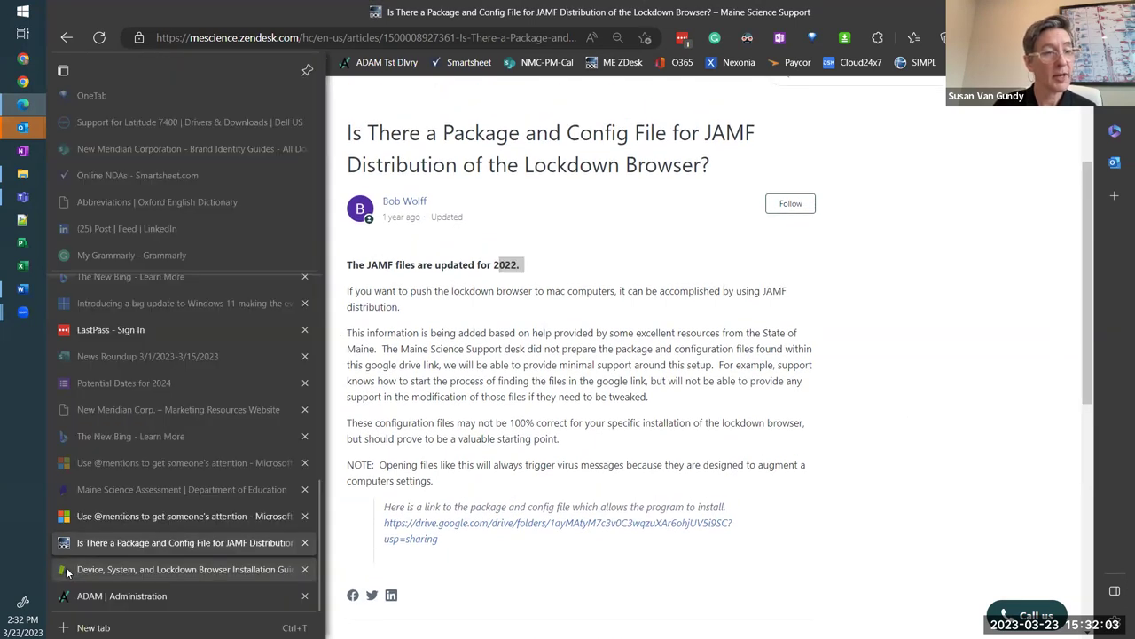
left_click(68, 568)
scroll(1023, 409, "up", 5)
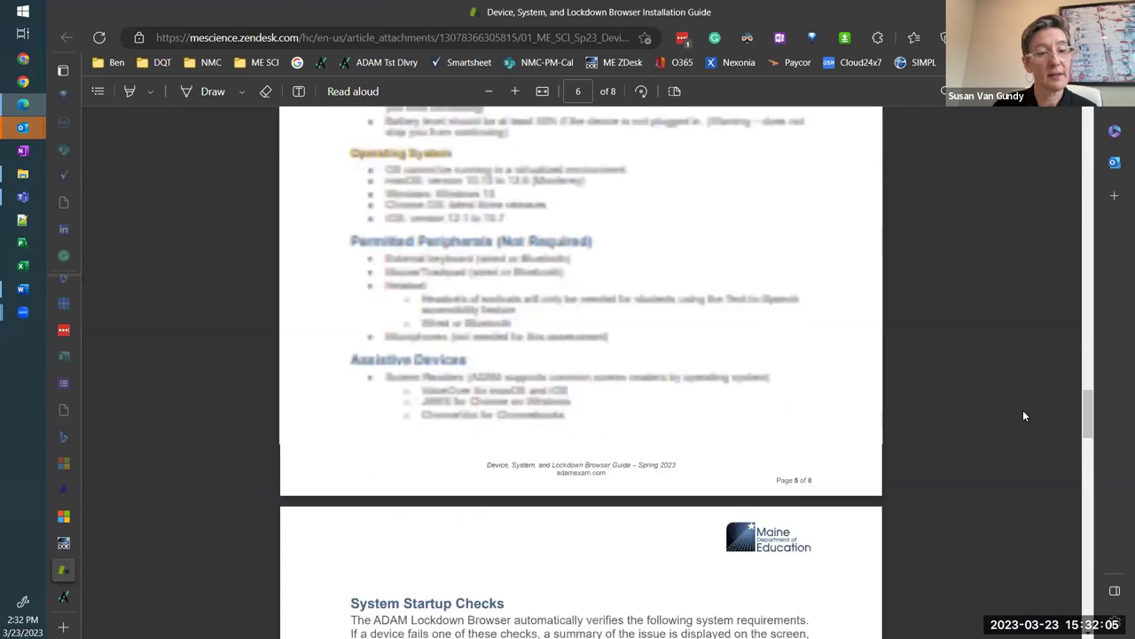